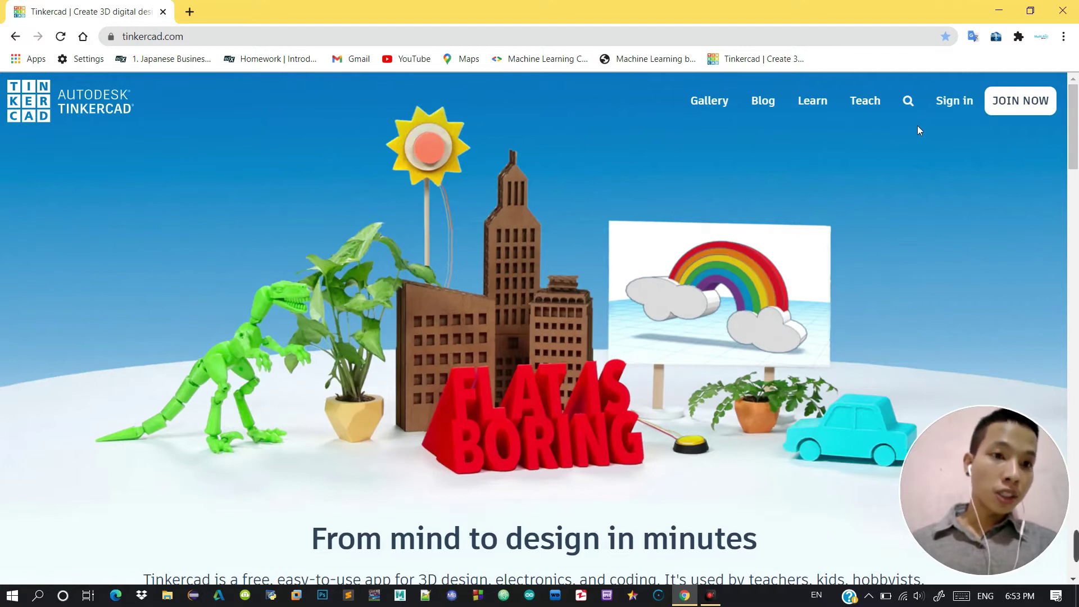
Sign in to Tinkercad with the Google account.
left_click(949, 107)
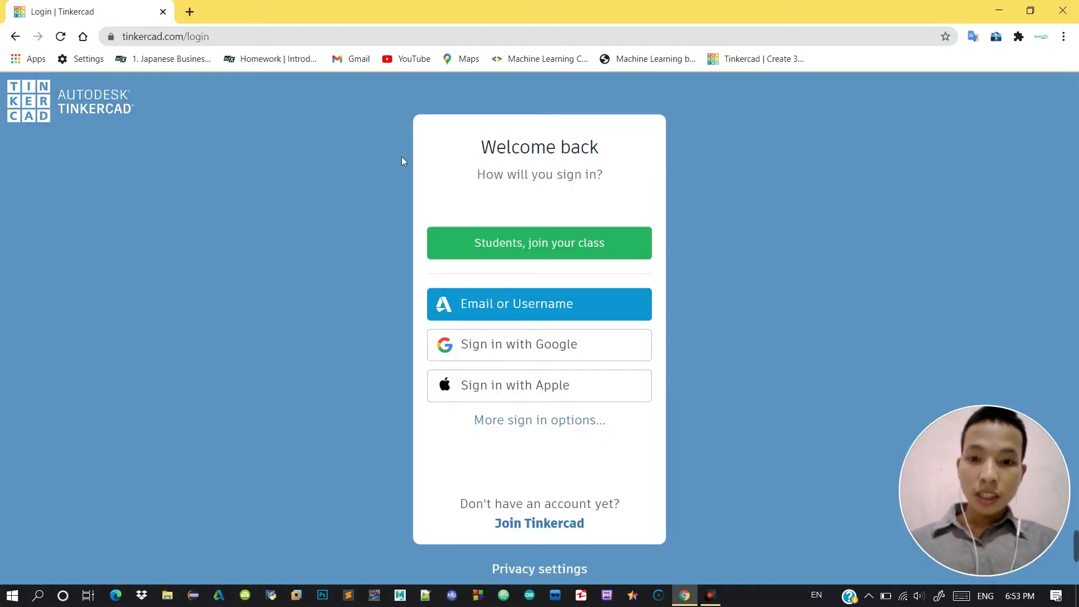
left_click(558, 352)
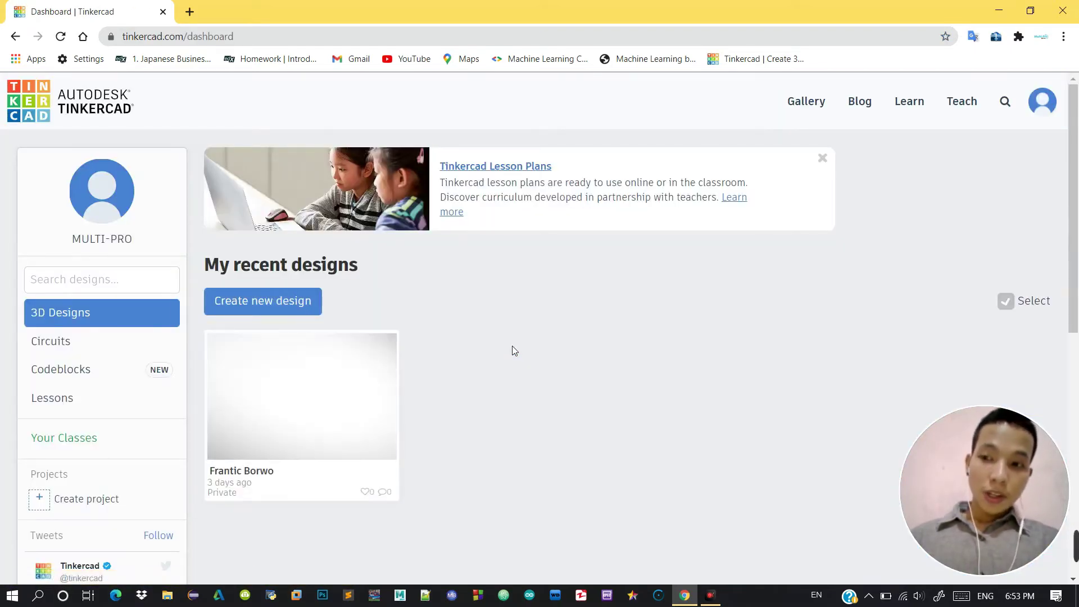
Look through the 3D Designs, Codeblocks and Circuits sections of the dashboard and create a new circuit.
left_click(77, 352)
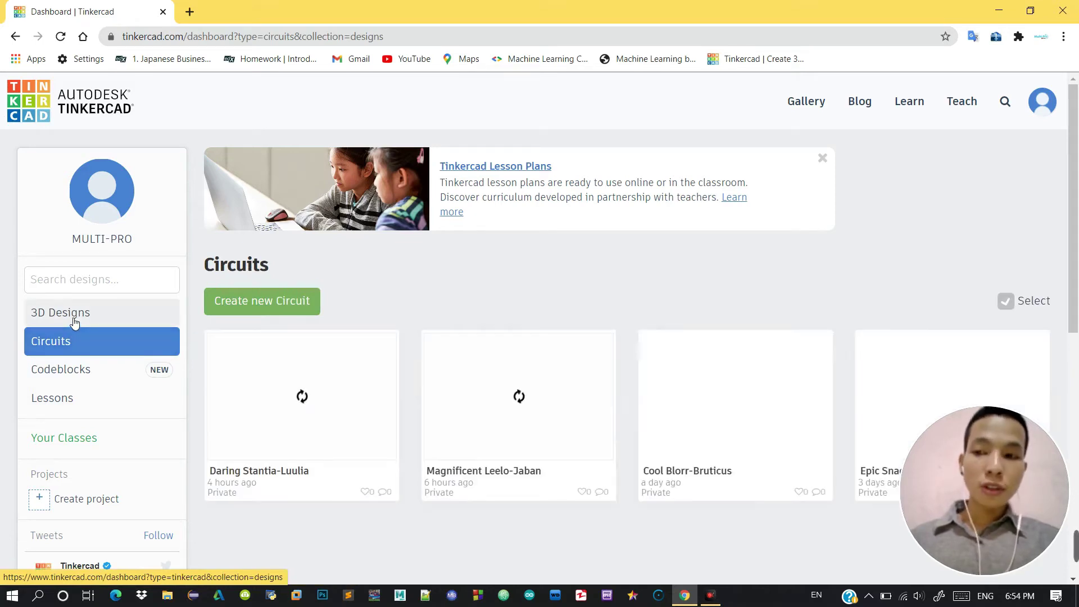
left_click(75, 322)
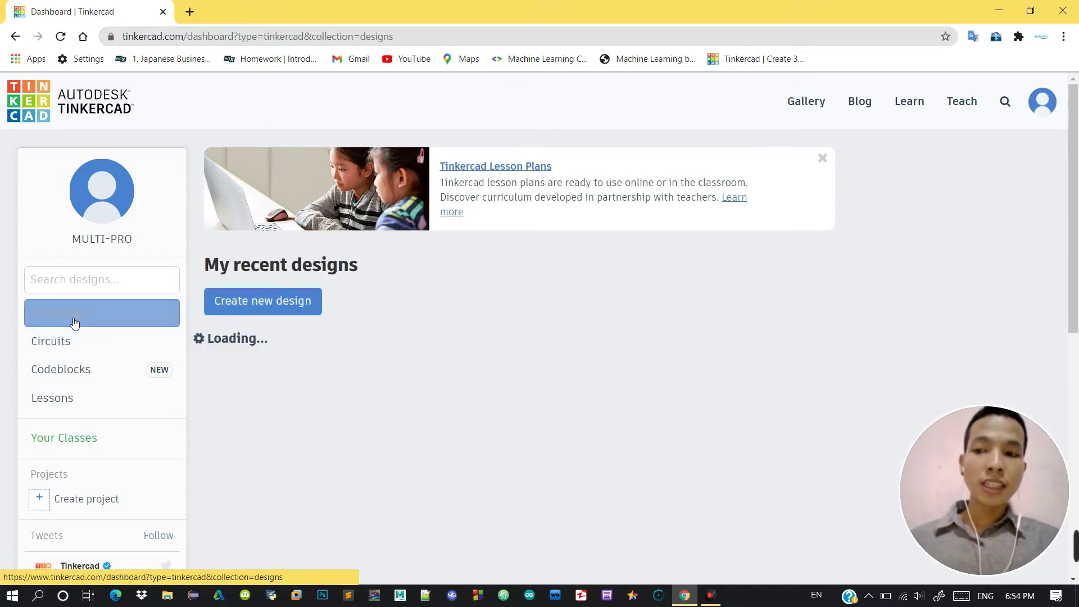
left_click(89, 353)
left_click(91, 357)
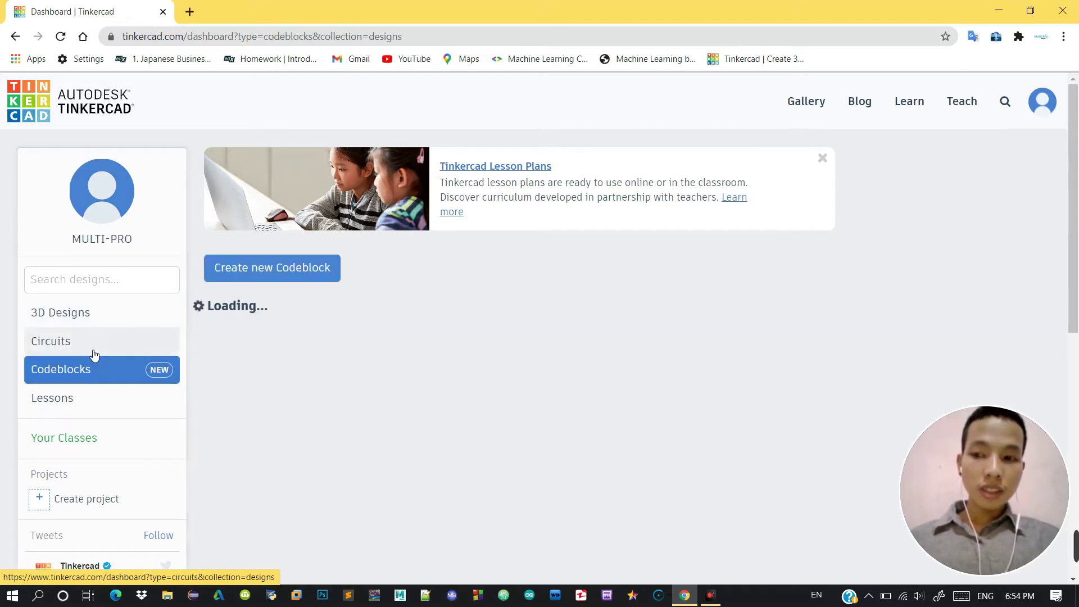
left_click(90, 350)
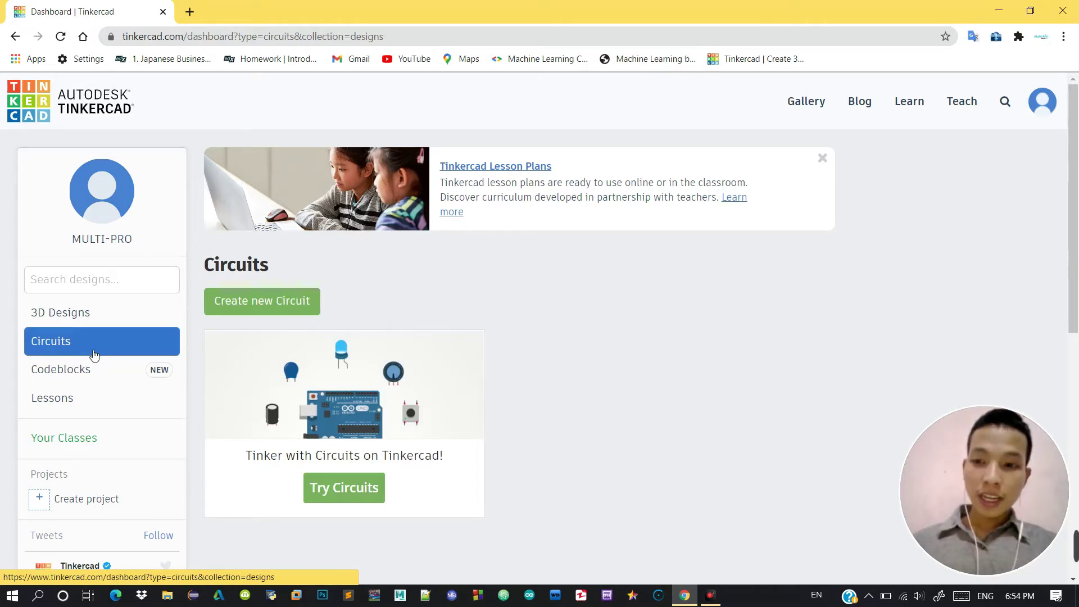
left_click(274, 303)
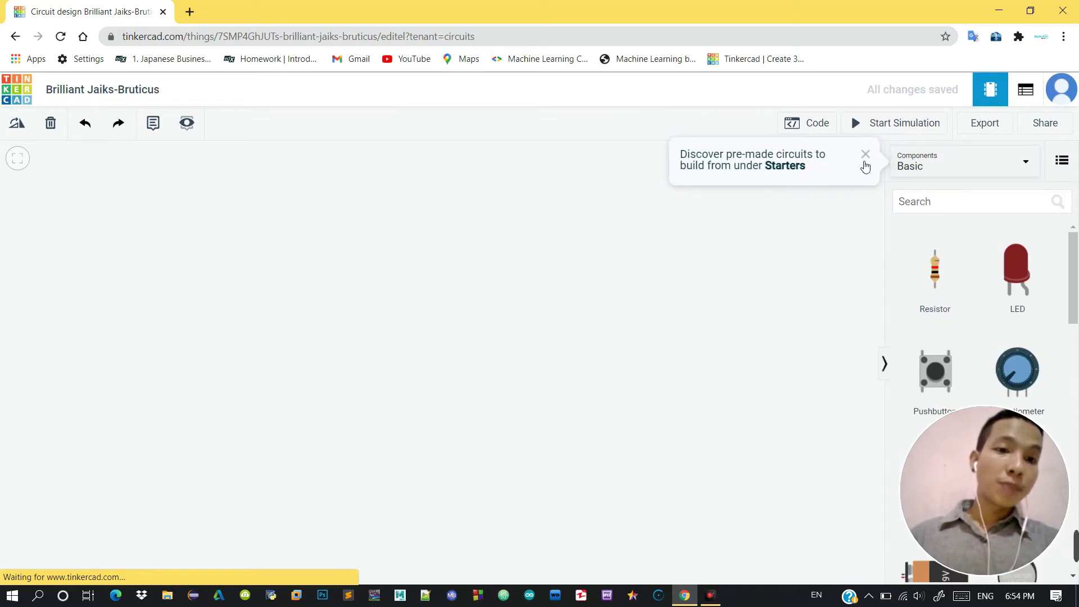
Dismiss the starters hint and place the LED Light Up circuit from the Basic starters in the workspace.
left_click(866, 155)
left_click(961, 168)
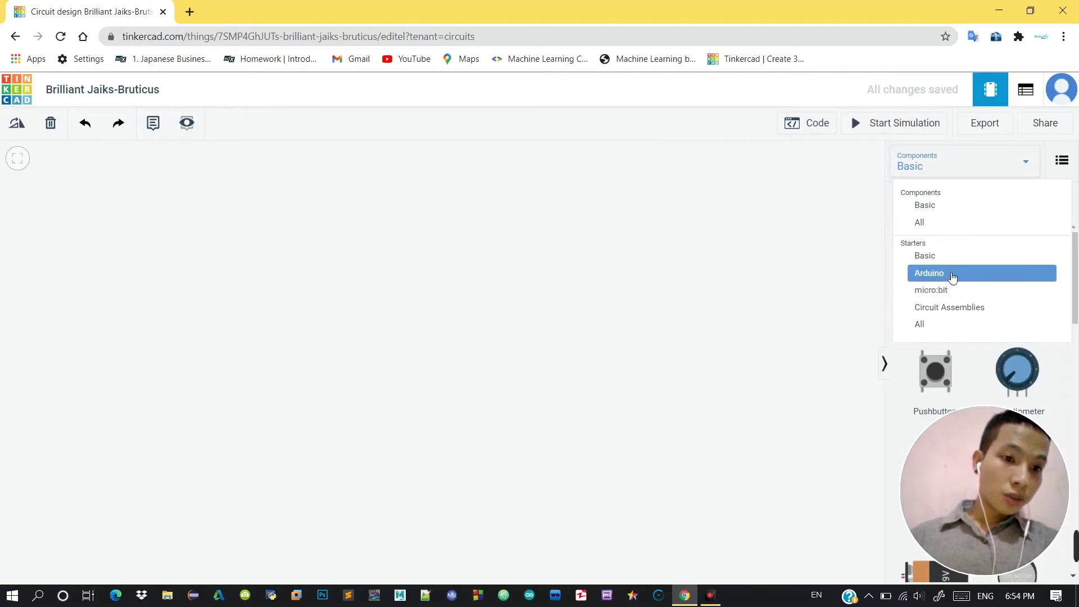
left_click(952, 264)
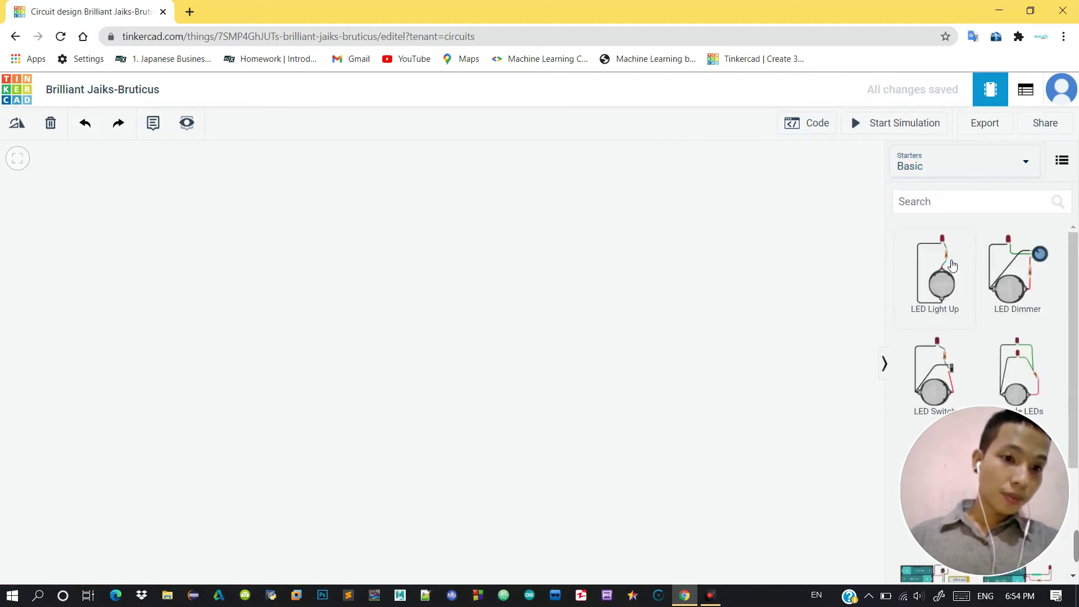
left_click(941, 301)
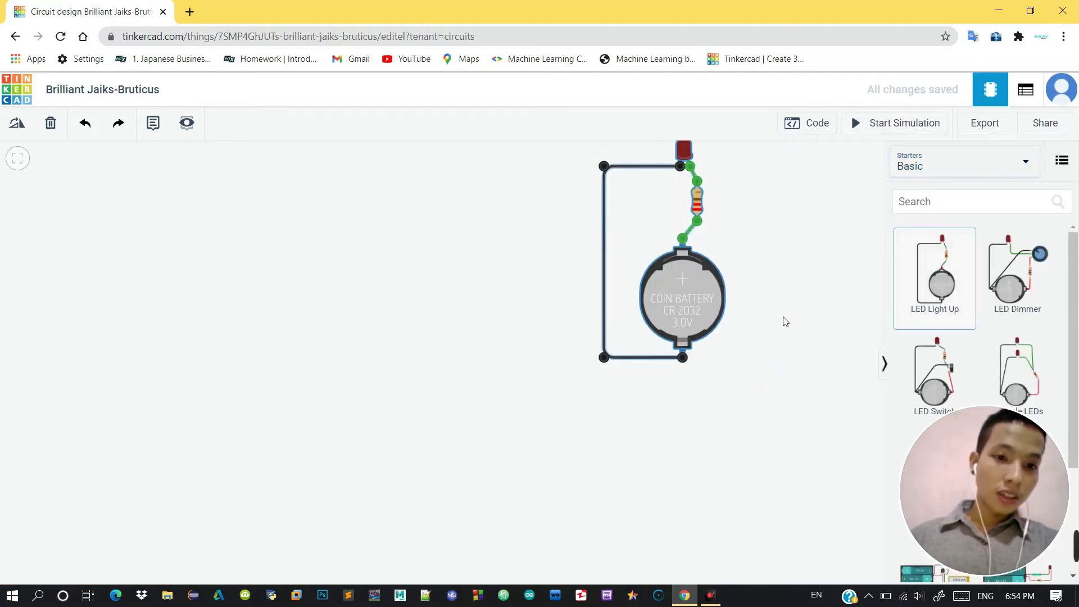
left_click(634, 367)
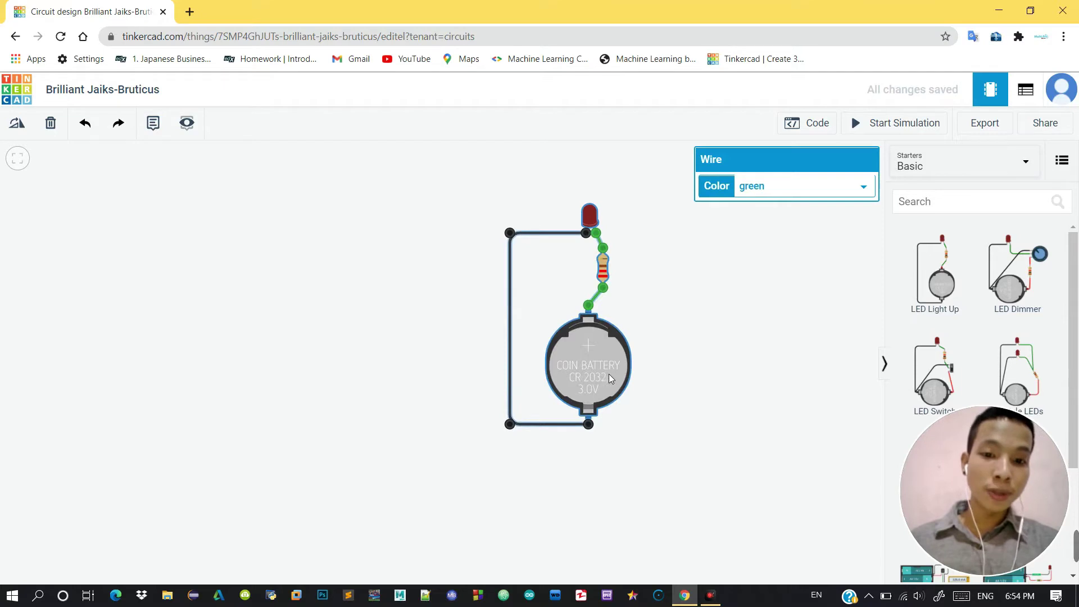
left_click(465, 280)
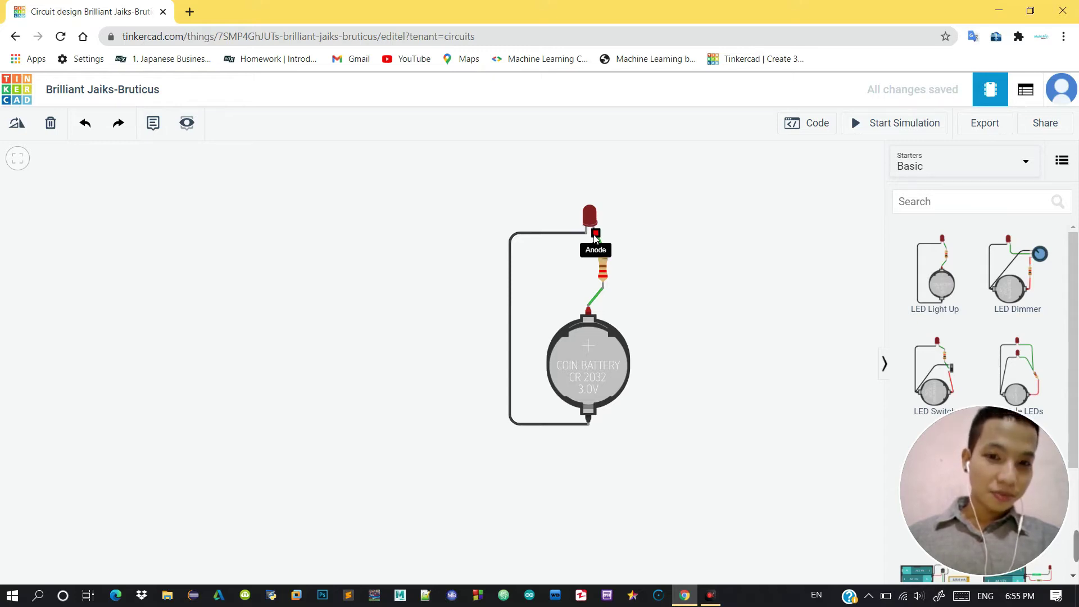
Run the simulation of the LED, resistor and coin battery circuit, and stop it.
left_click(595, 239)
left_click(602, 257)
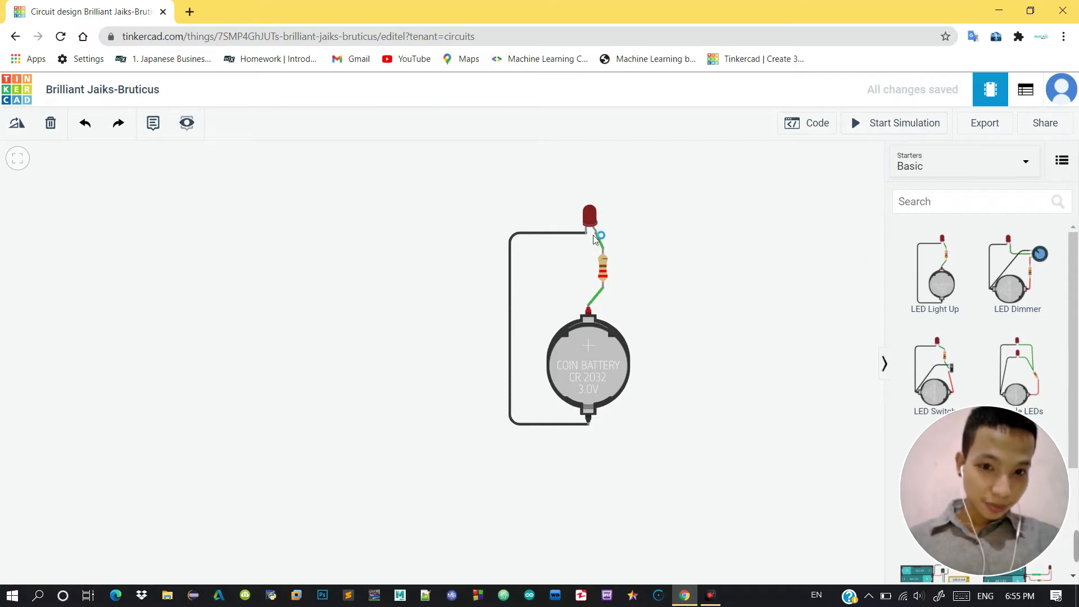
left_click(898, 125)
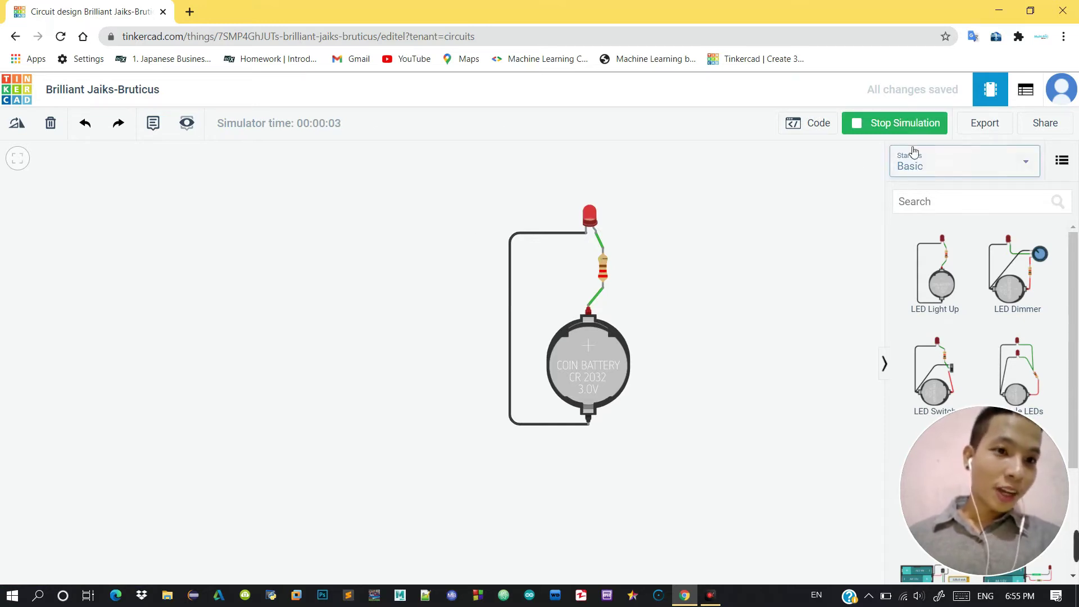
left_click(898, 123)
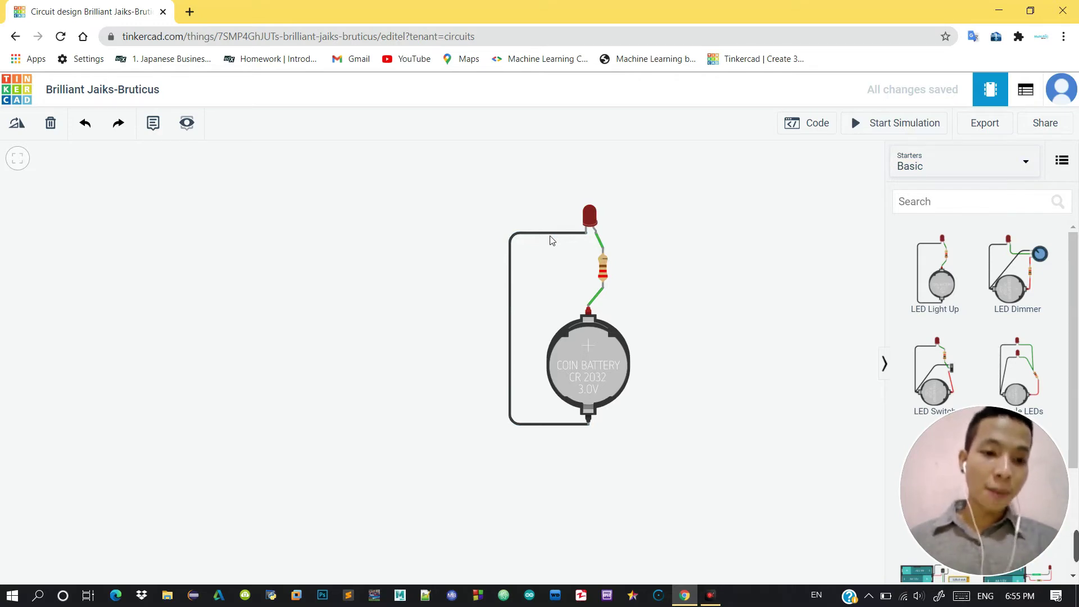
Delete the resistor and wire the LED's anode directly to the coin battery's positive terminal.
left_click_drag(603, 269, 751, 271)
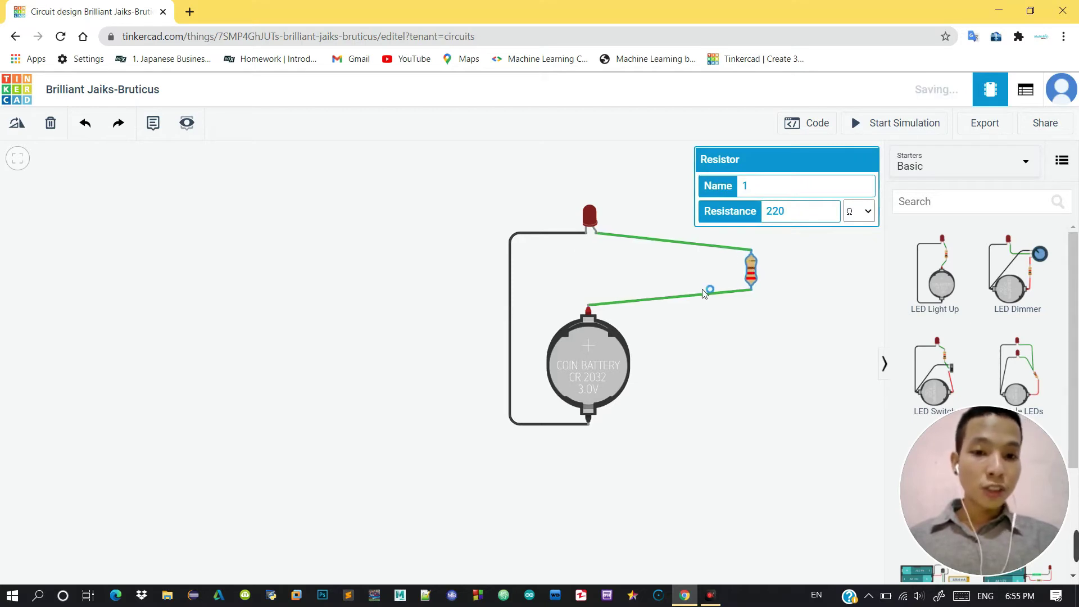
key("Delete")
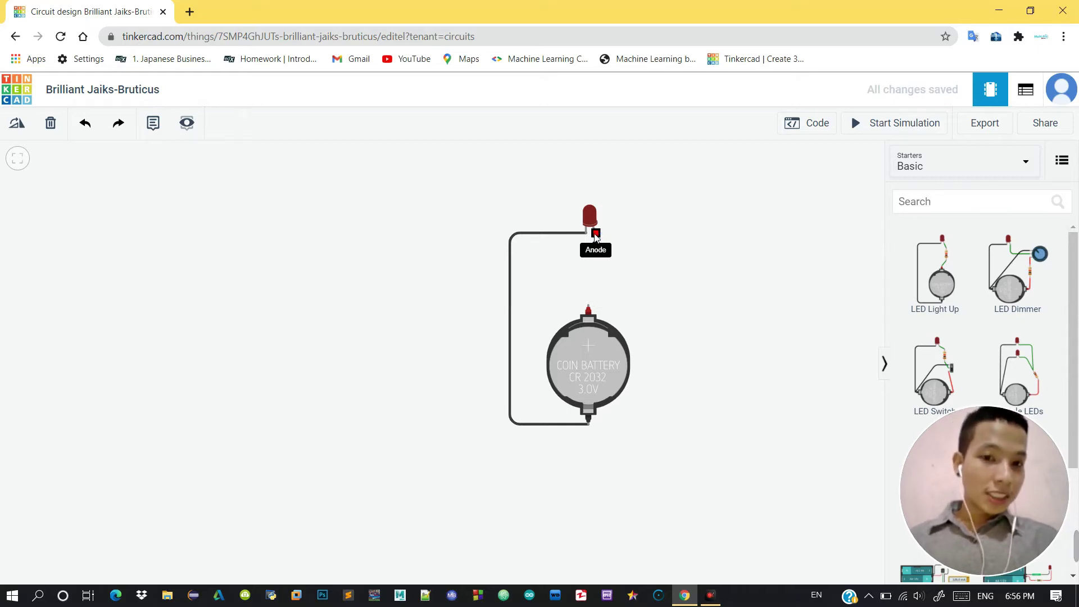
left_click(596, 235)
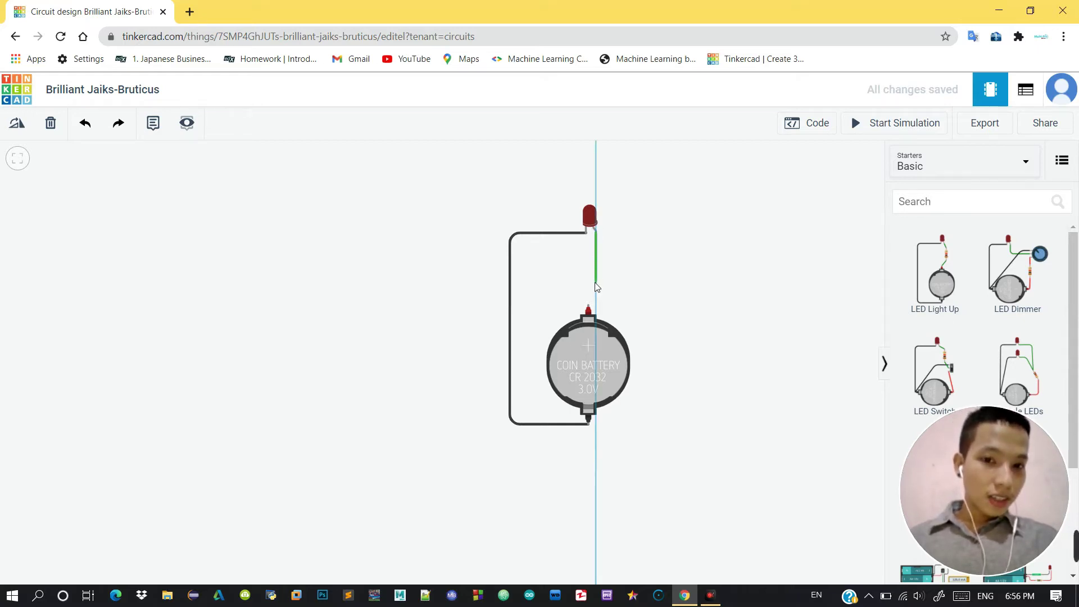
left_click(588, 307)
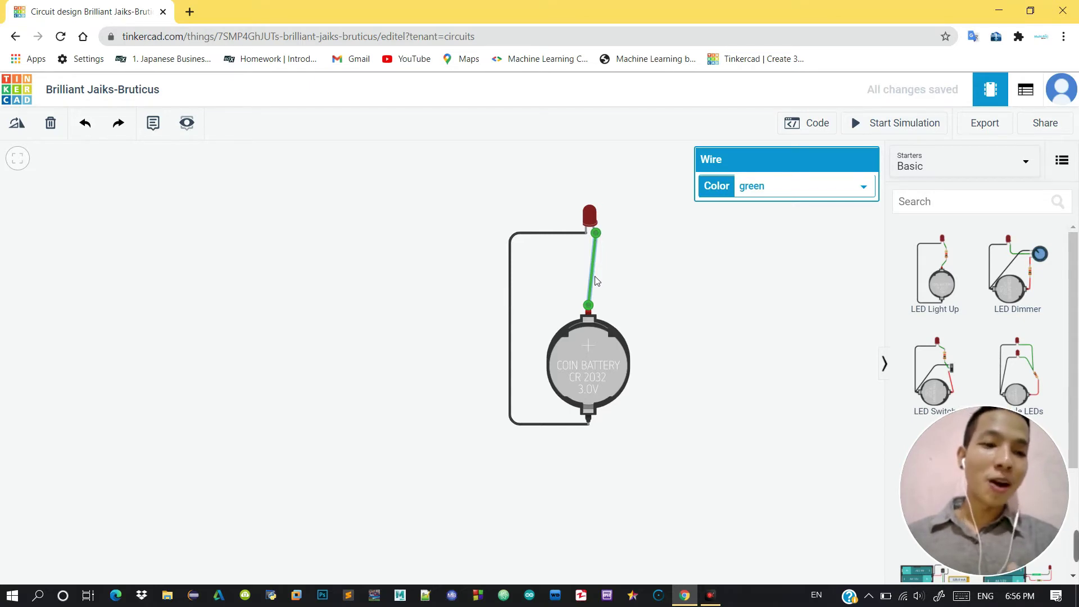
left_click(403, 285)
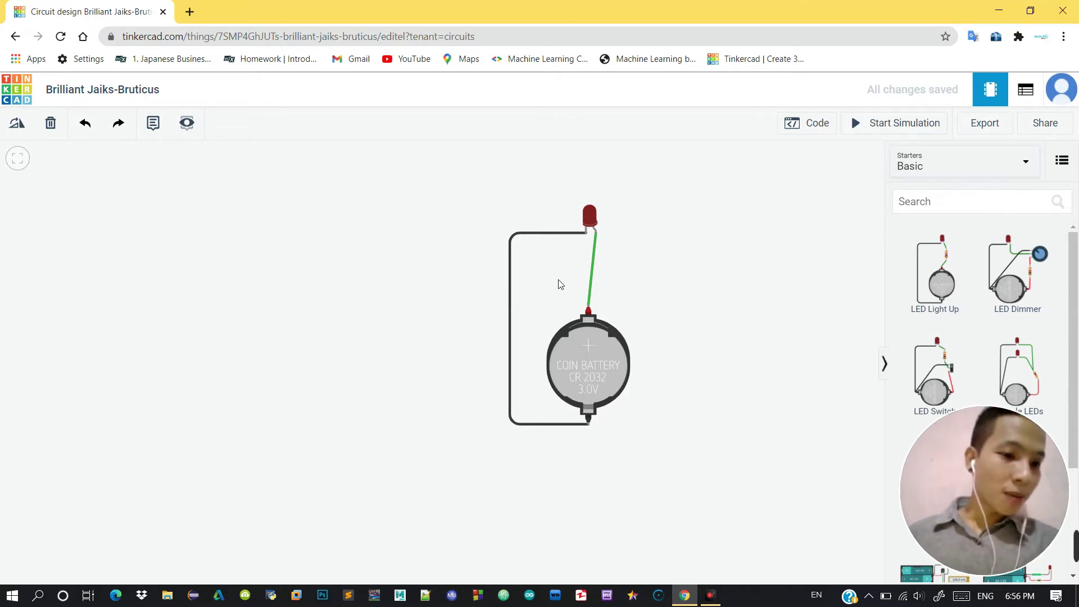
Simulate the circuit without the resistor and check the warning marker on the LED.
left_click(880, 123)
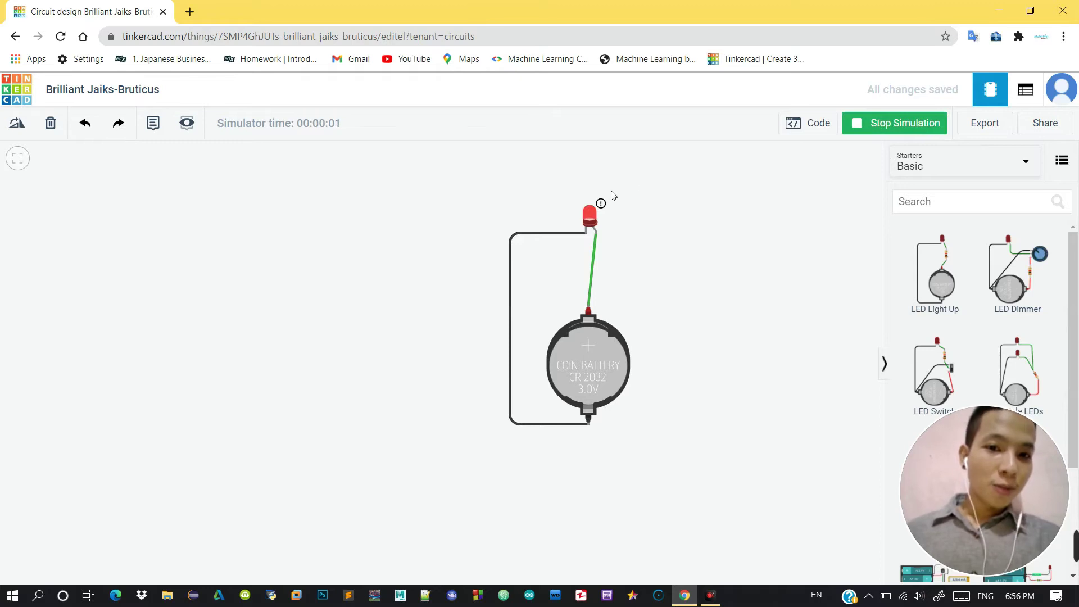
mouse_move(601, 204)
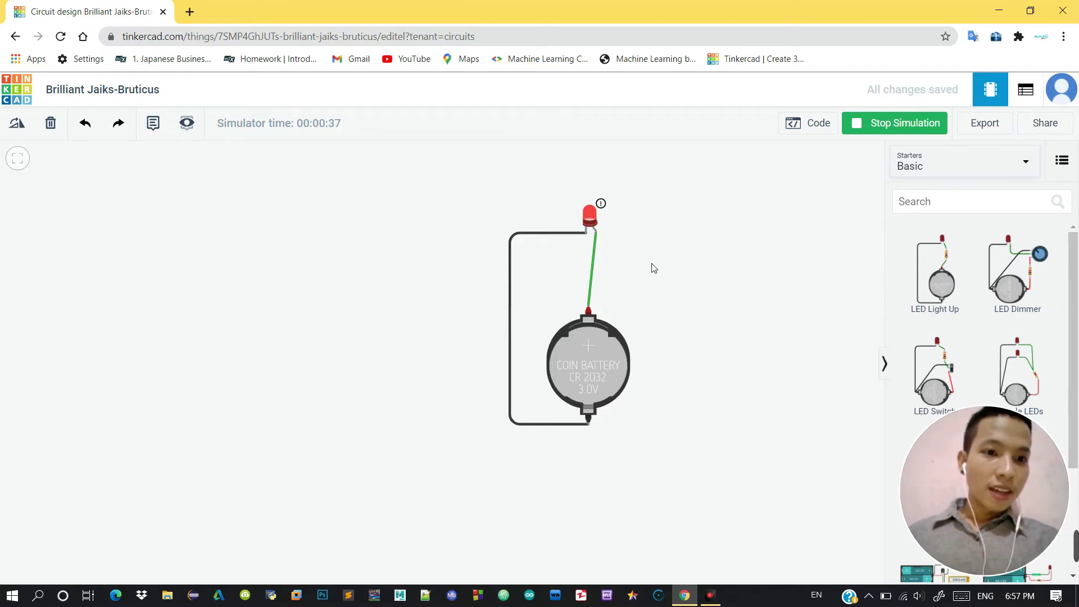
Replace the direct wire with a resistor from the Basic components, connected between the LED's anode and the battery's positive terminal.
left_click(958, 171)
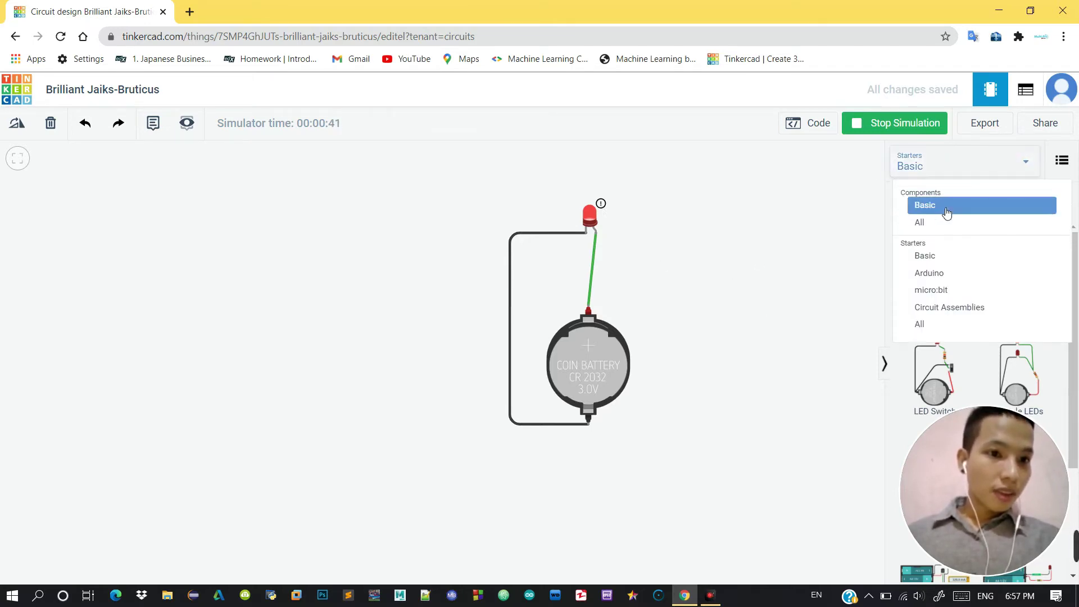
left_click(946, 212)
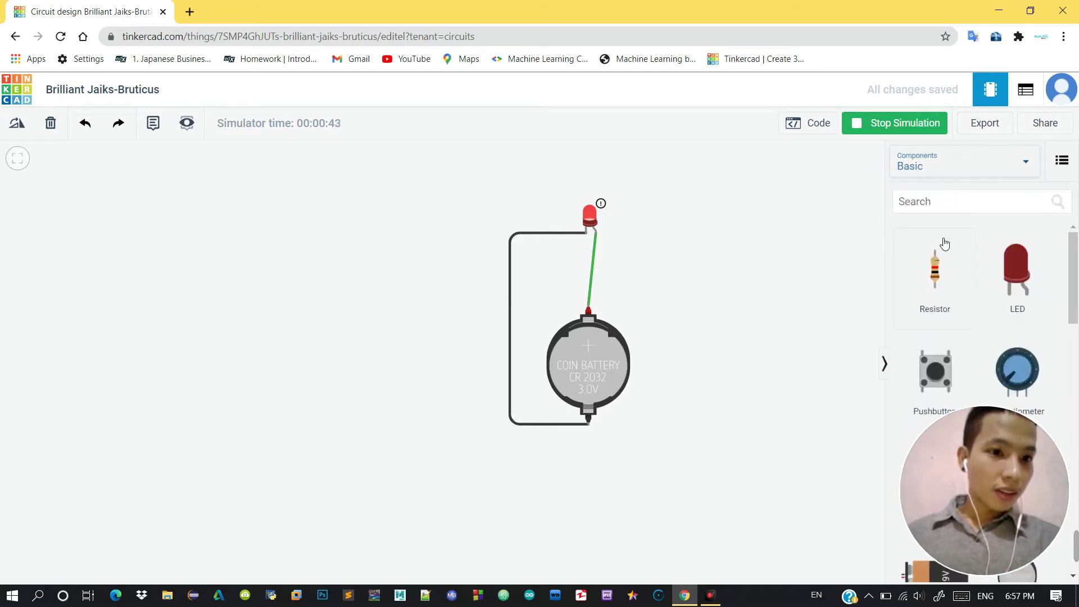
left_click_drag(943, 265, 630, 269)
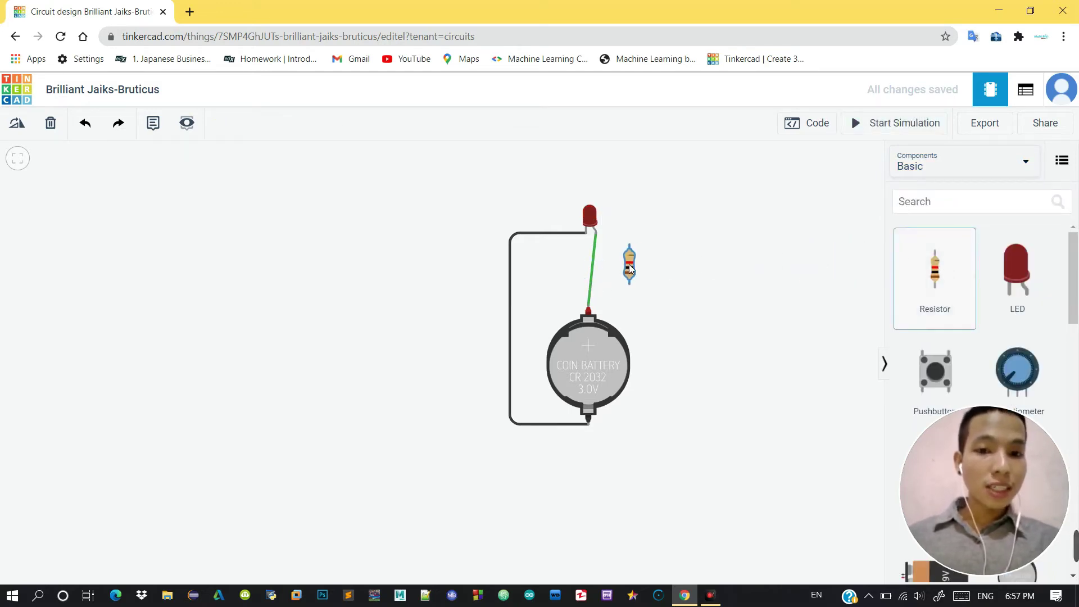
left_click(589, 267)
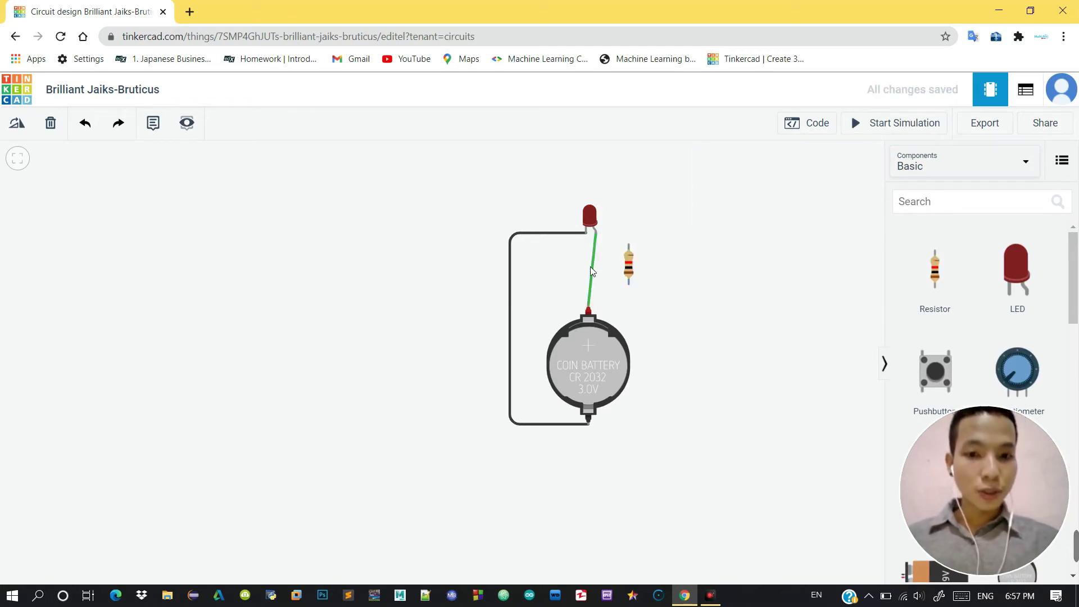
left_click(592, 268)
key("Delete")
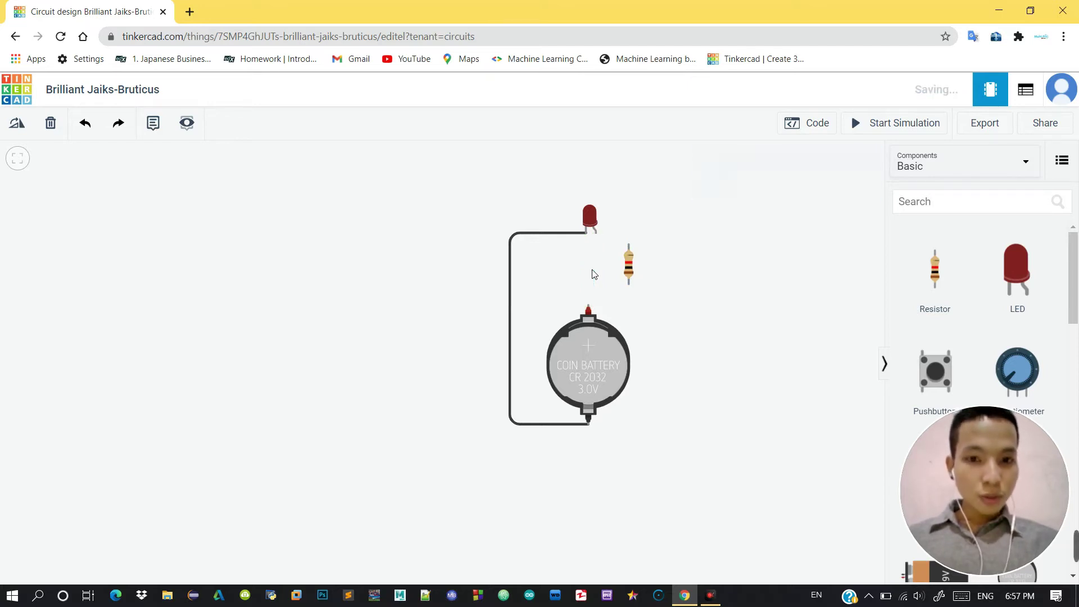
key("ctrl+z")
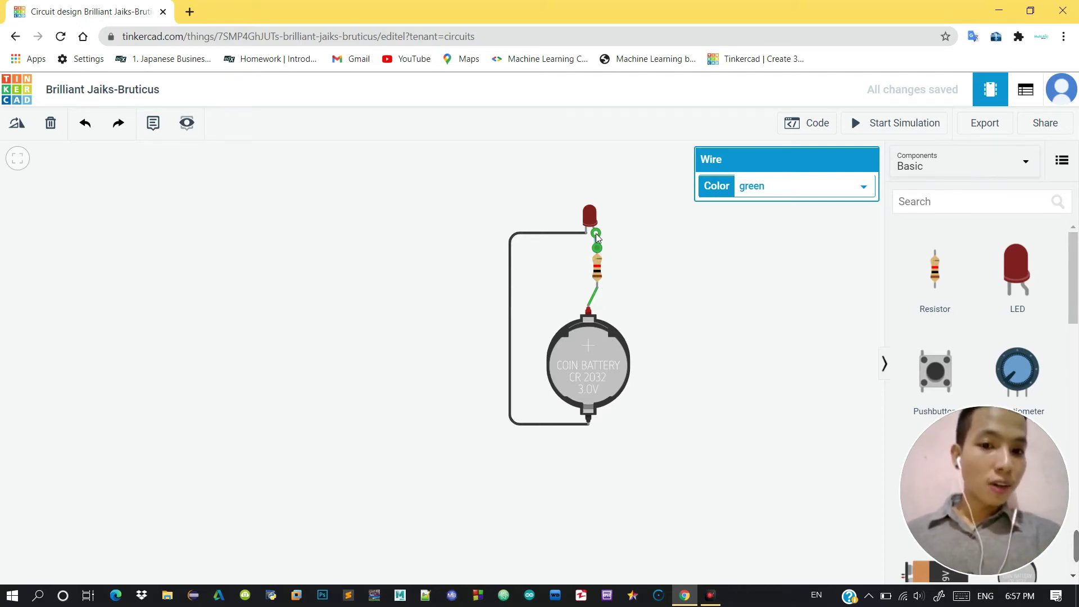
Set the new resistor's resistance to 220 Ω.
left_click(598, 269)
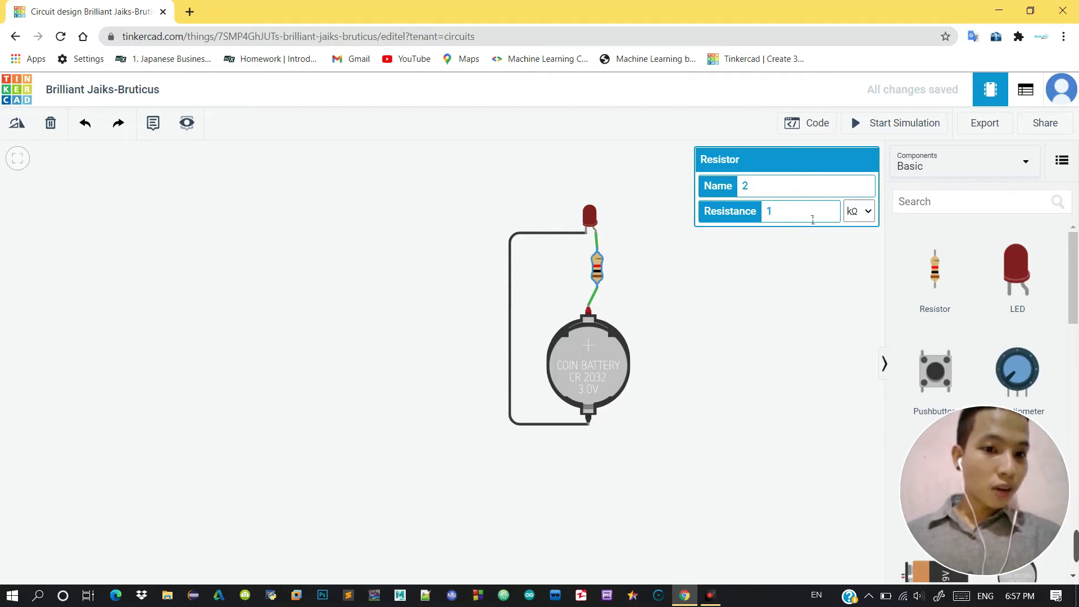
left_click(783, 213)
key("BackSpace")
type("220")
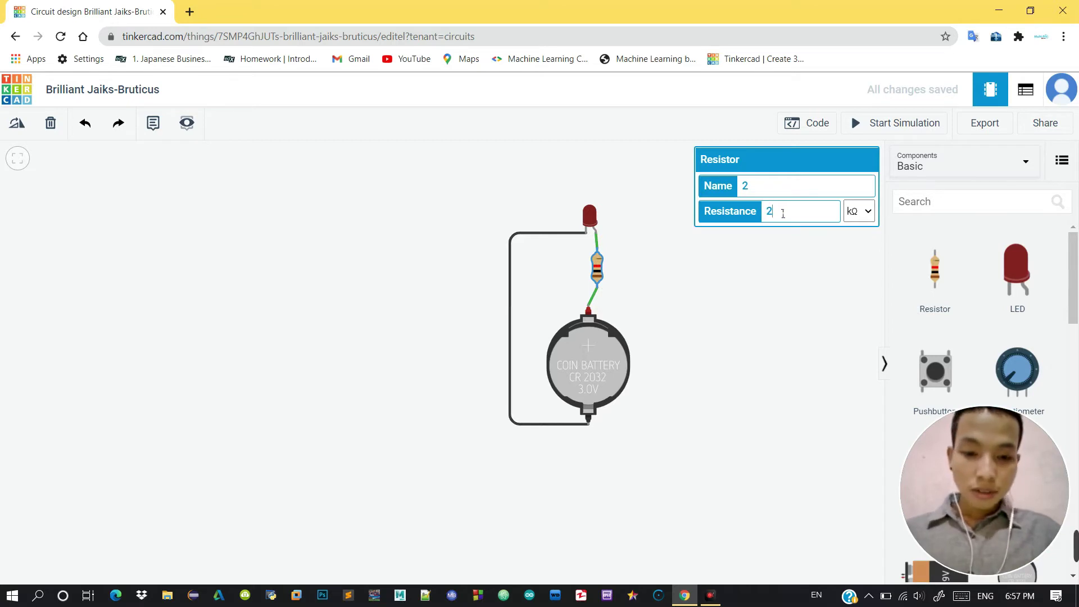
left_click(847, 215)
left_click(854, 322)
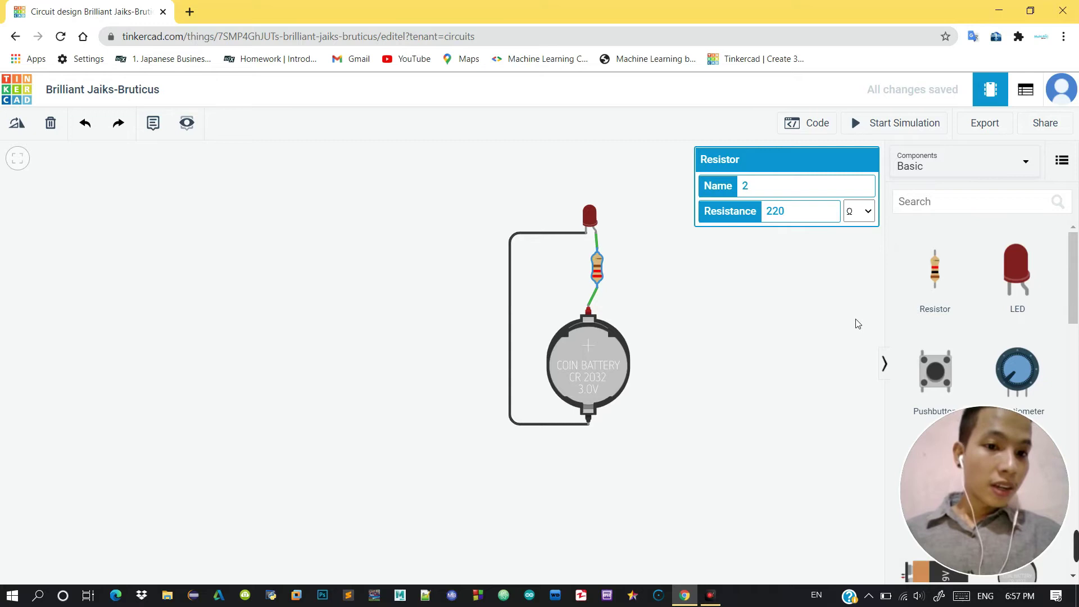
Run the simulation with the 220 Ω resistor in place, and stop it.
left_click(886, 130)
left_click(886, 131)
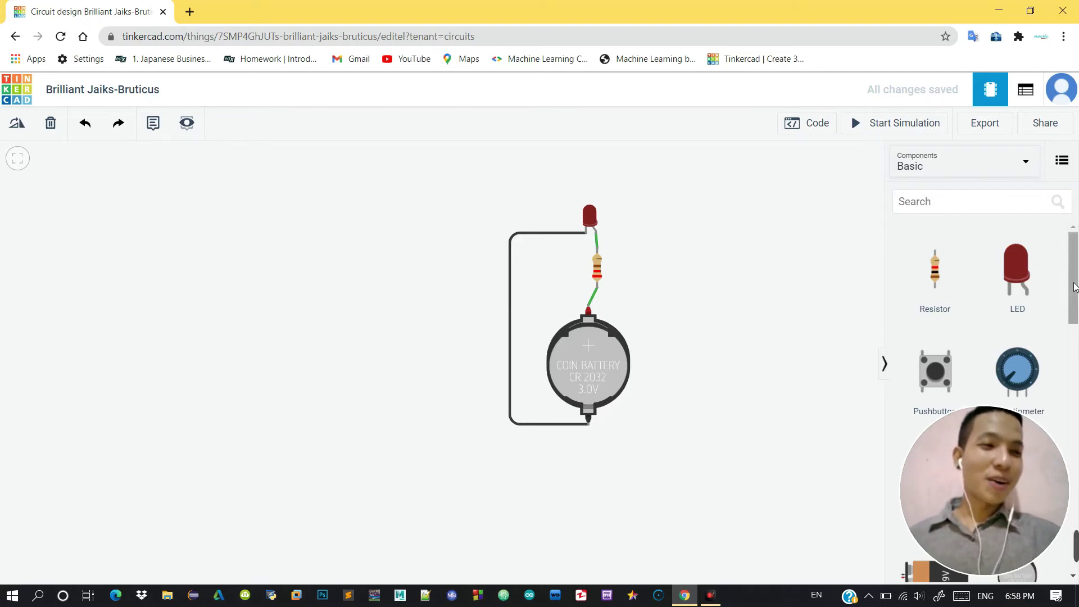
left_click_drag(1074, 287, 1074, 289)
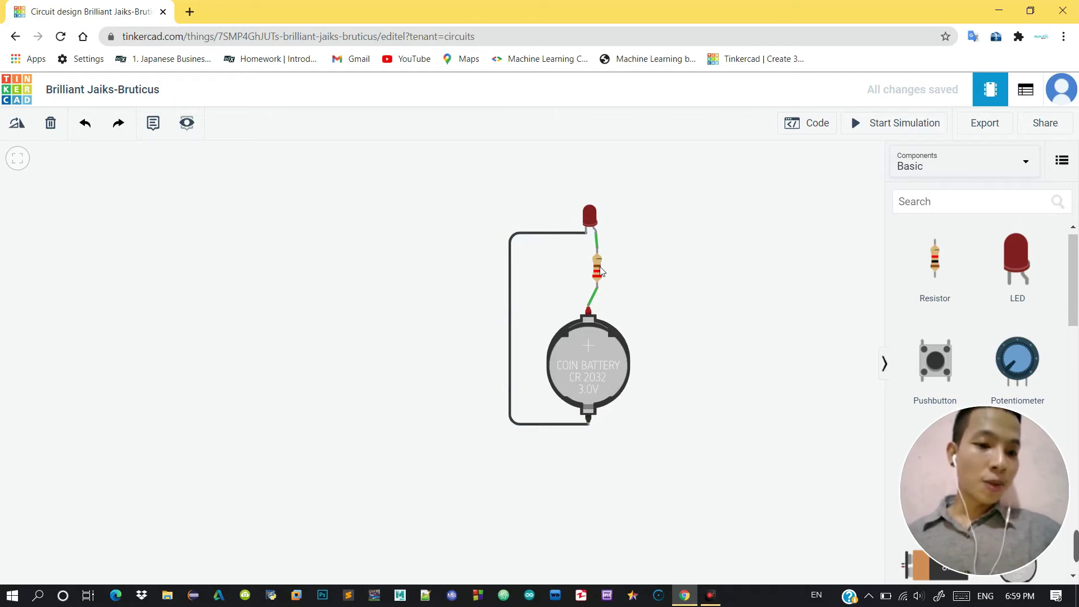
left_click(589, 220)
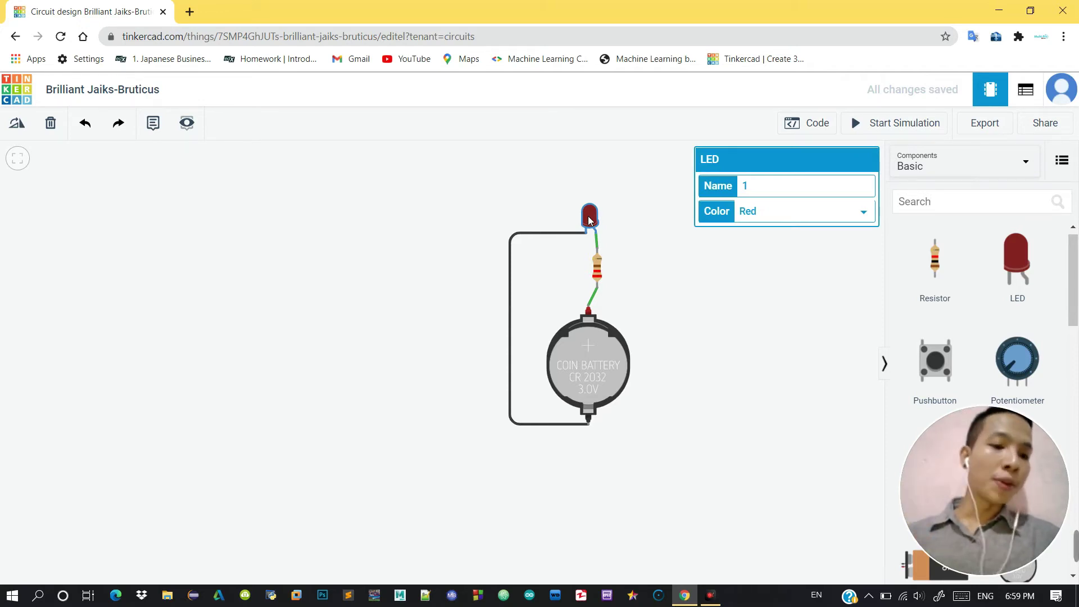
left_click(660, 351)
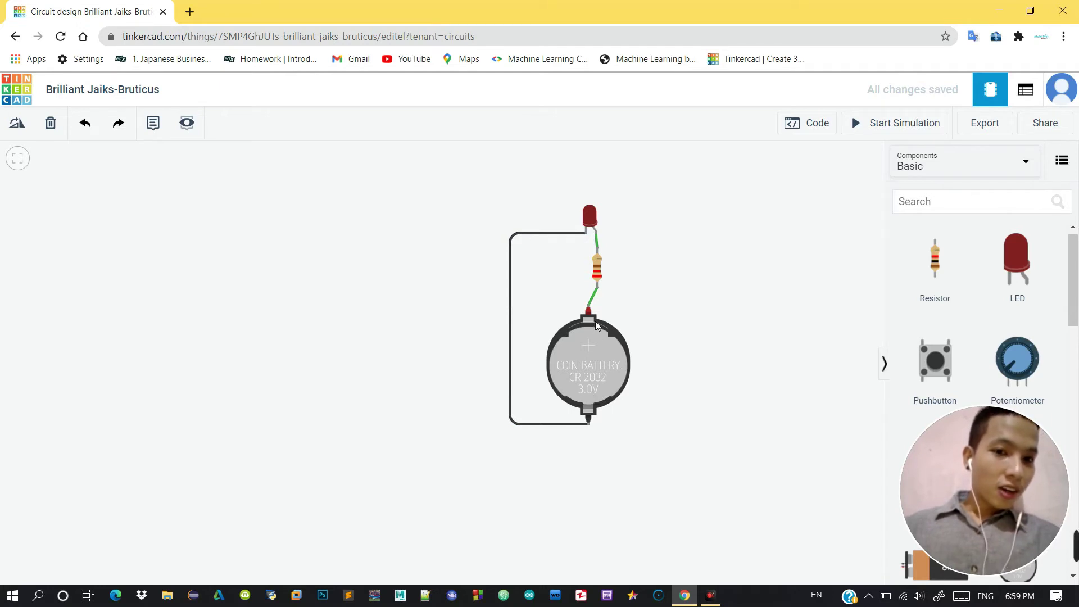
Check the resistance setting of the resistor between the LED and the coin battery.
left_click(597, 272)
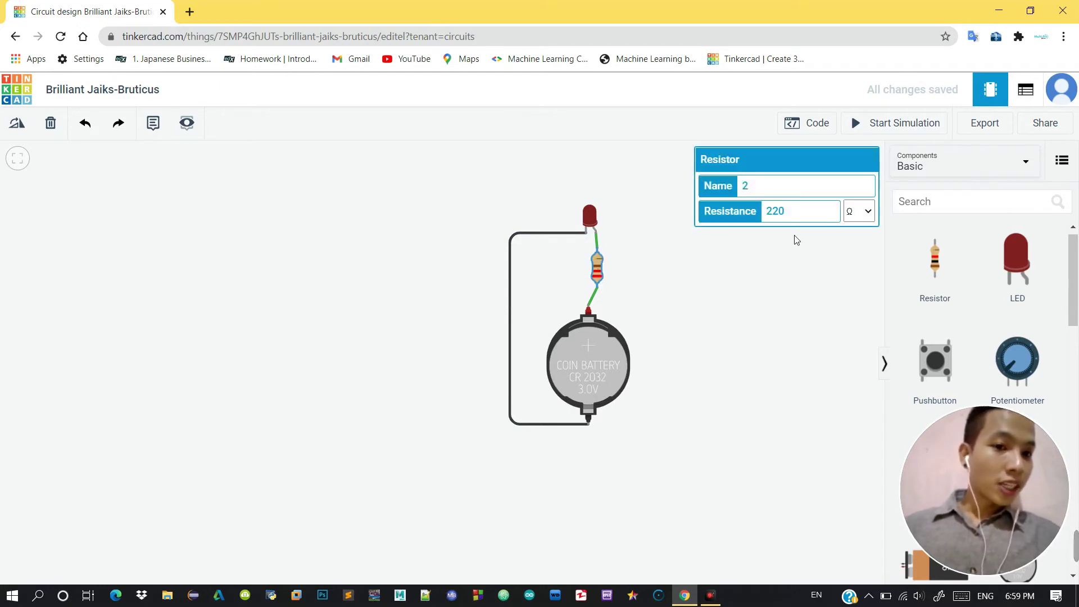
left_click(568, 269)
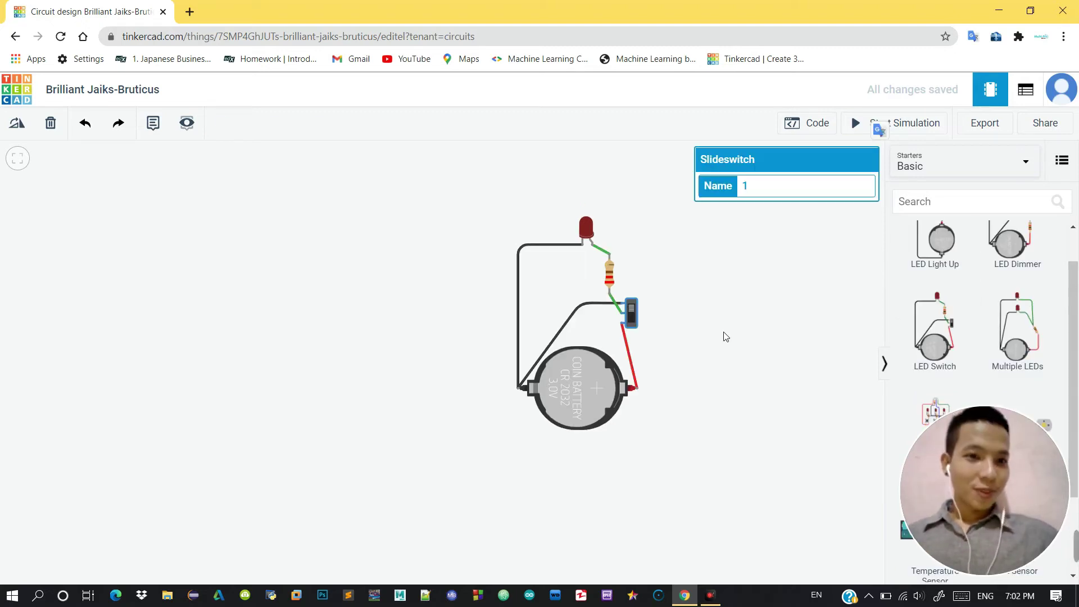
Deselect the slide switch and look through the Basic starter circuits, including LED Dimmer, Multiple LEDs, RGB LED and DC Motor.
left_click(644, 313)
scroll(1077, 464, "down", 2)
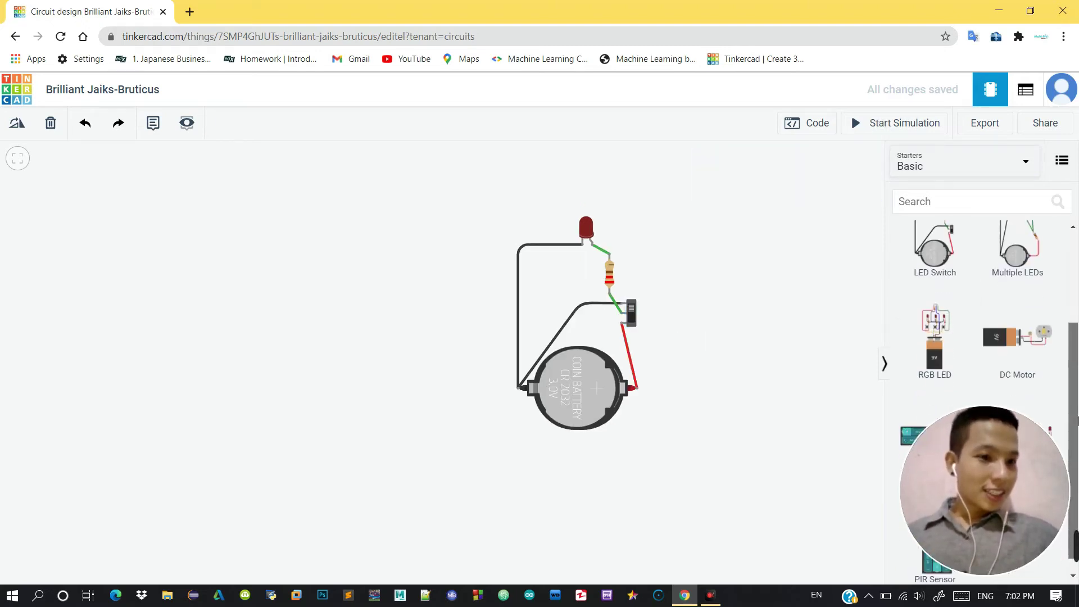
scroll(1077, 447, "up", 2)
scroll(1077, 446, "down", 2)
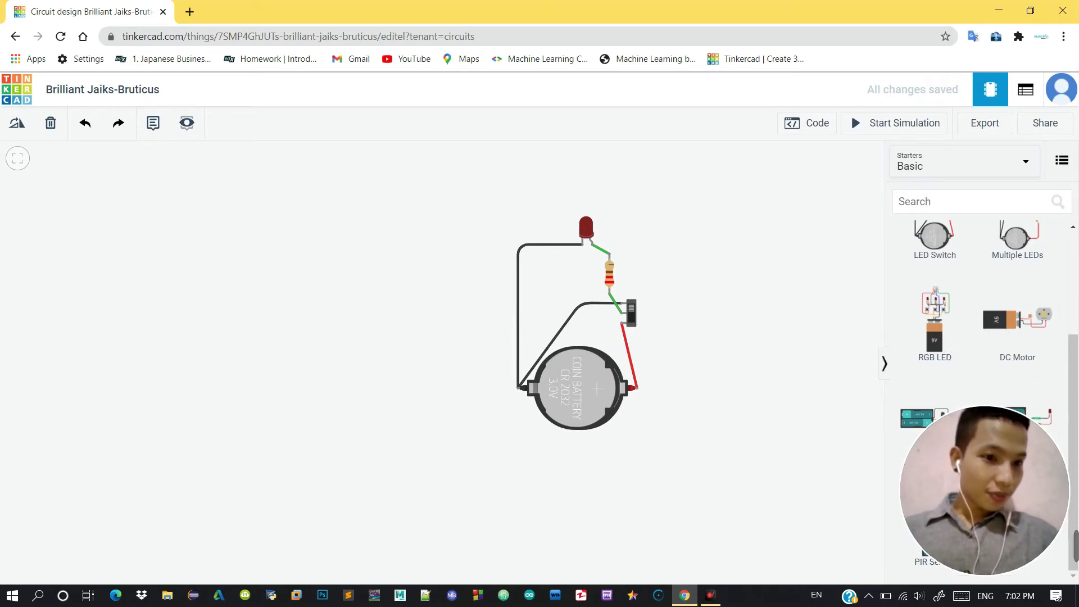
scroll(1075, 341, "up", 2)
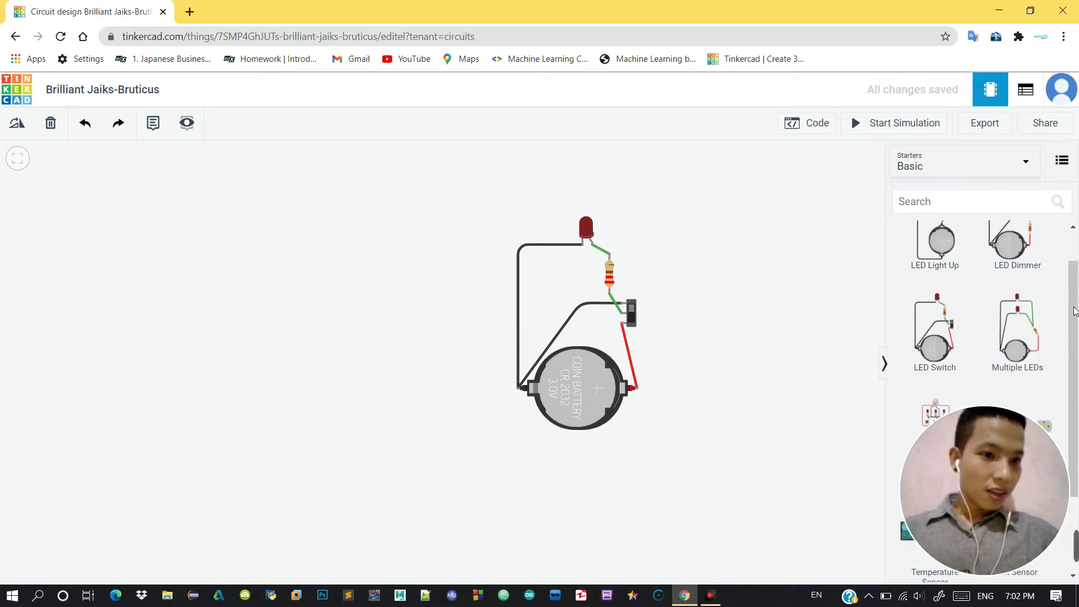
scroll(1077, 408, "down", 2)
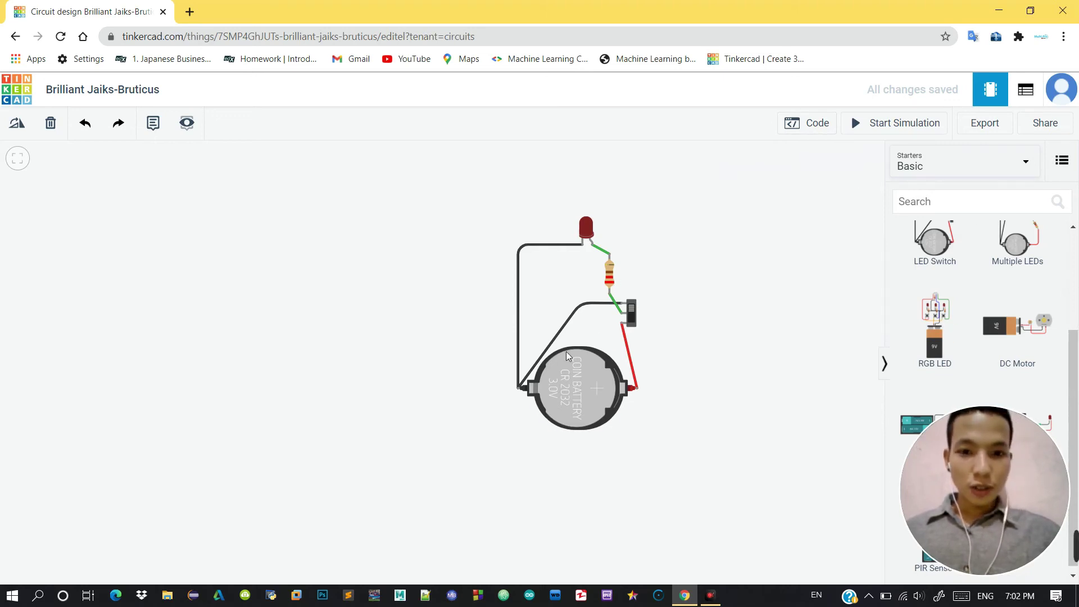
Clear the workplane by deleting the coin battery, the slide switch, the resistor and the LED.
left_click(566, 415)
key("Delete")
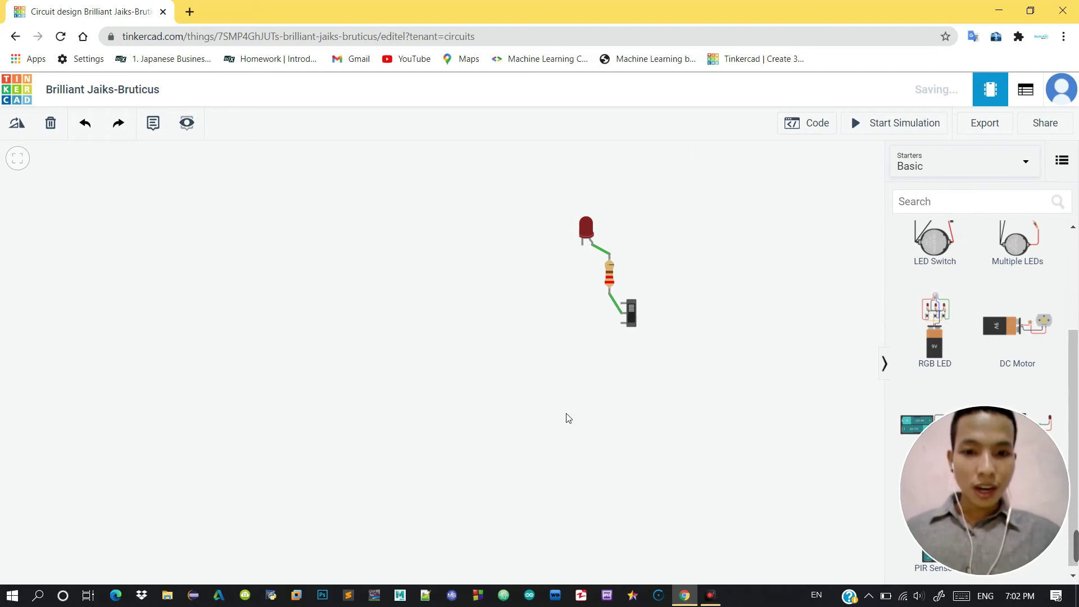
left_click(632, 306)
key("Delete")
left_click(611, 287)
key("Delete")
left_click(582, 224)
key("Delete")
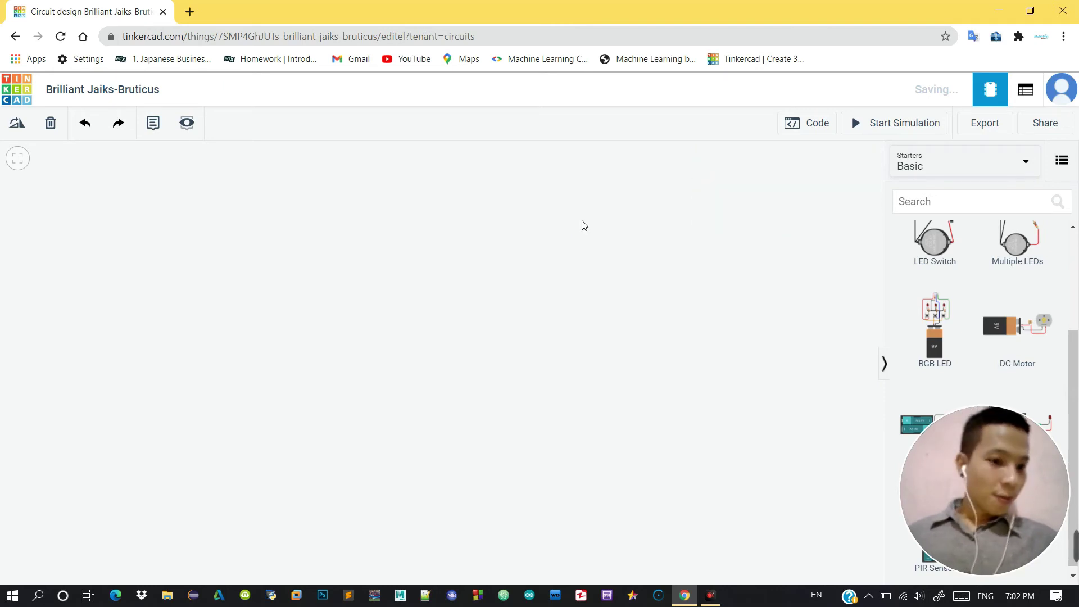
Search the Basic components for "ardui" and place an Arduino Uno R3 in the lower middle of the empty workplane.
left_click(965, 169)
left_click(962, 214)
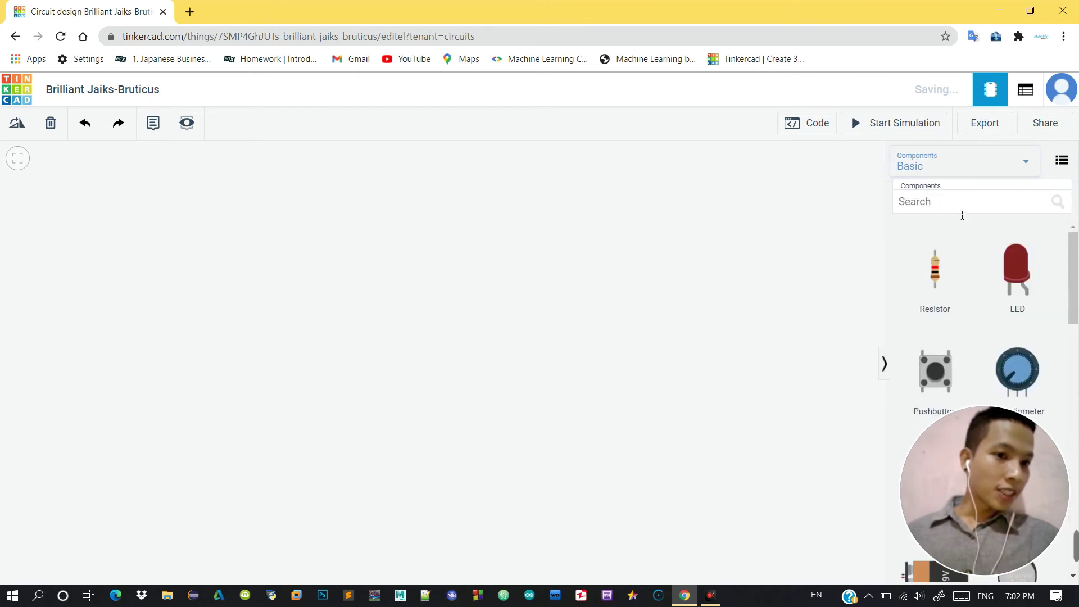
left_click(954, 213)
type("ardui")
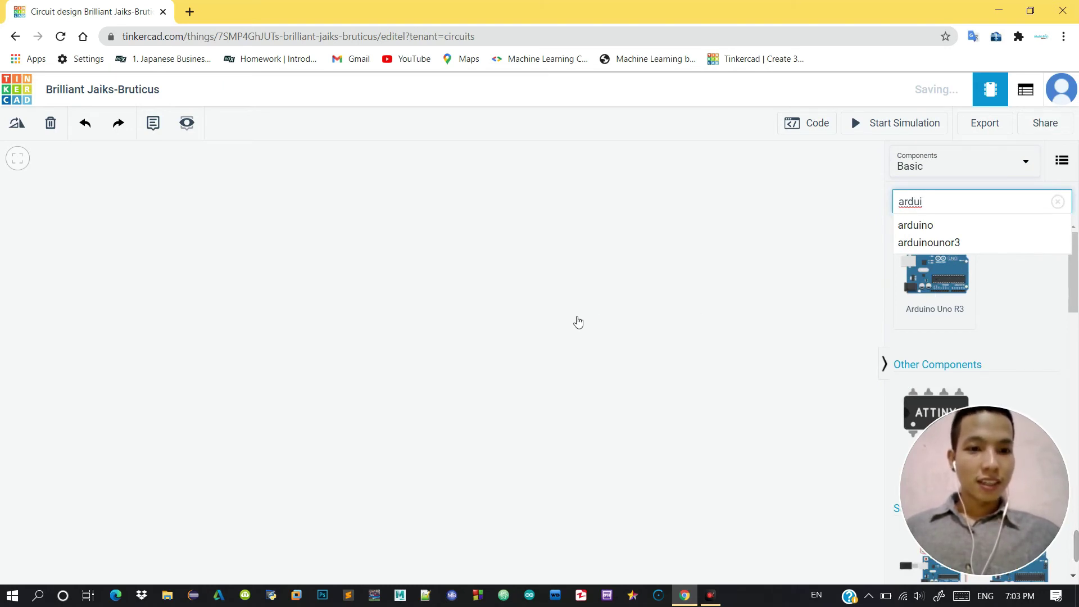
left_click_drag(937, 283, 843, 348)
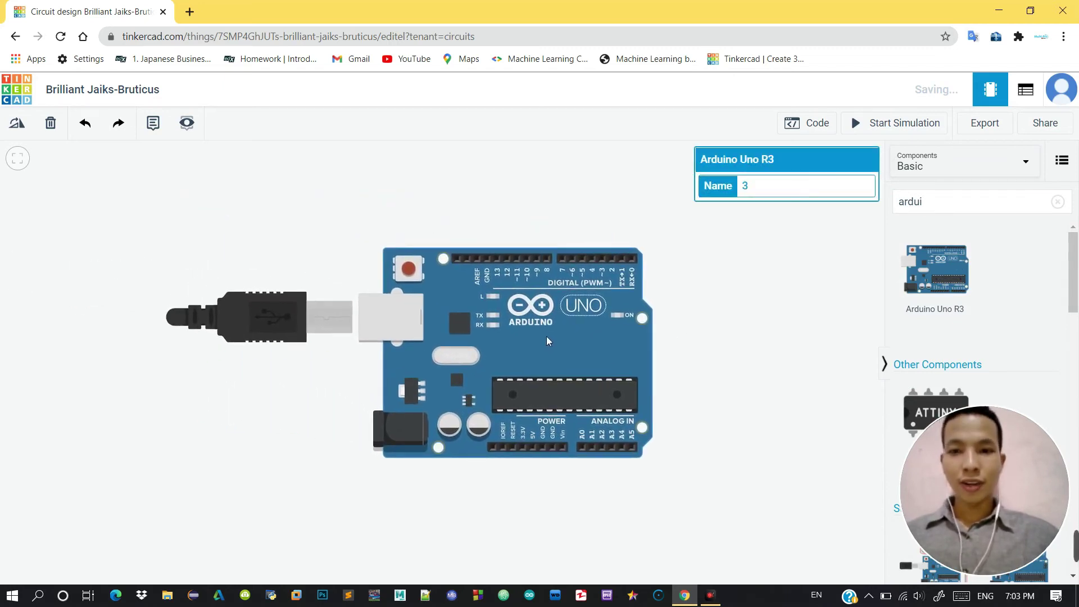
left_click(764, 366)
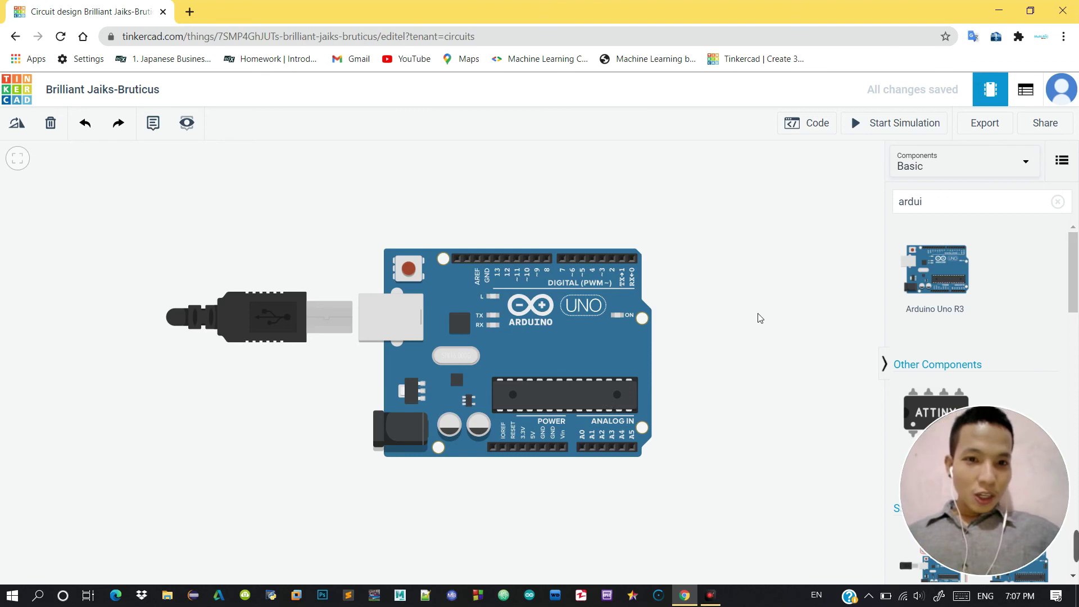
left_click_drag(537, 331, 549, 417)
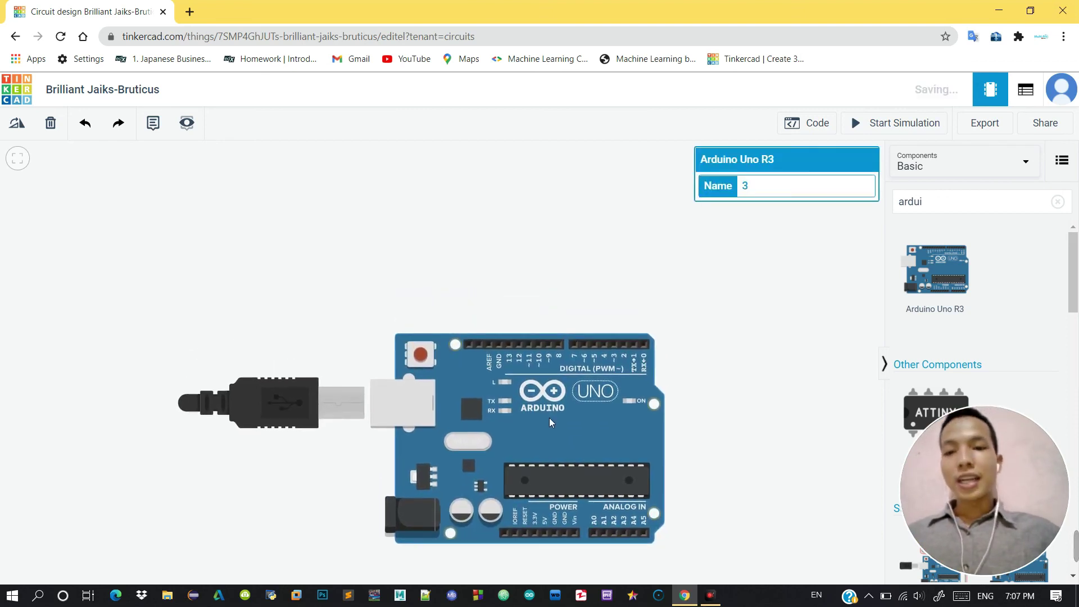
left_click(762, 404)
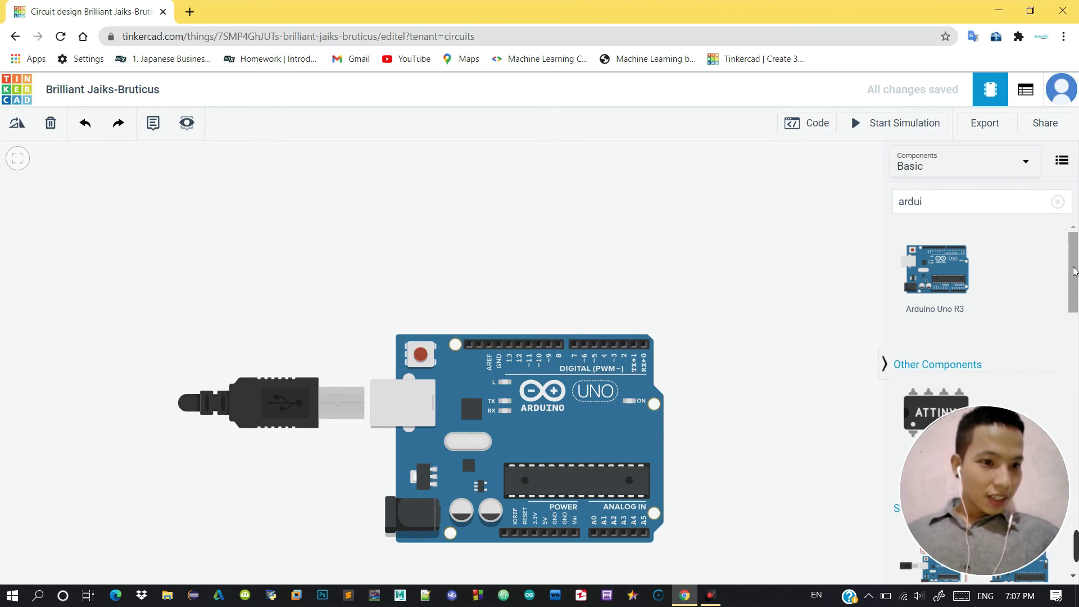
Clear the component search and look through the full list of Basic components.
scroll(1070, 315, "down", 5)
left_click_drag(1077, 321, 1076, 264)
left_click(939, 202)
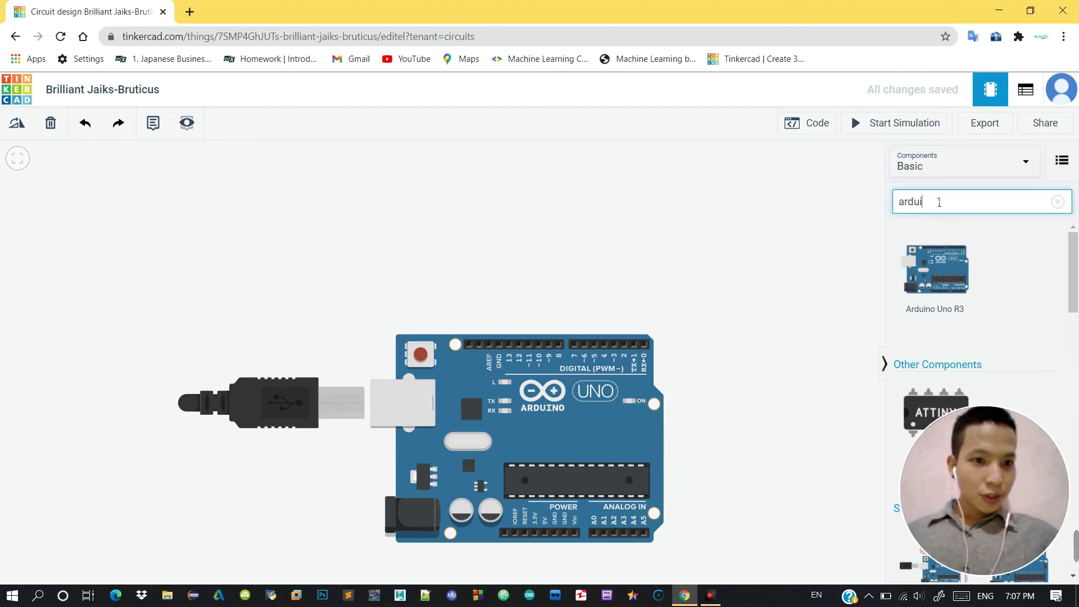
key("BackSpace")
key("BackSpace")
key("BackSpace")
key("BackSpace")
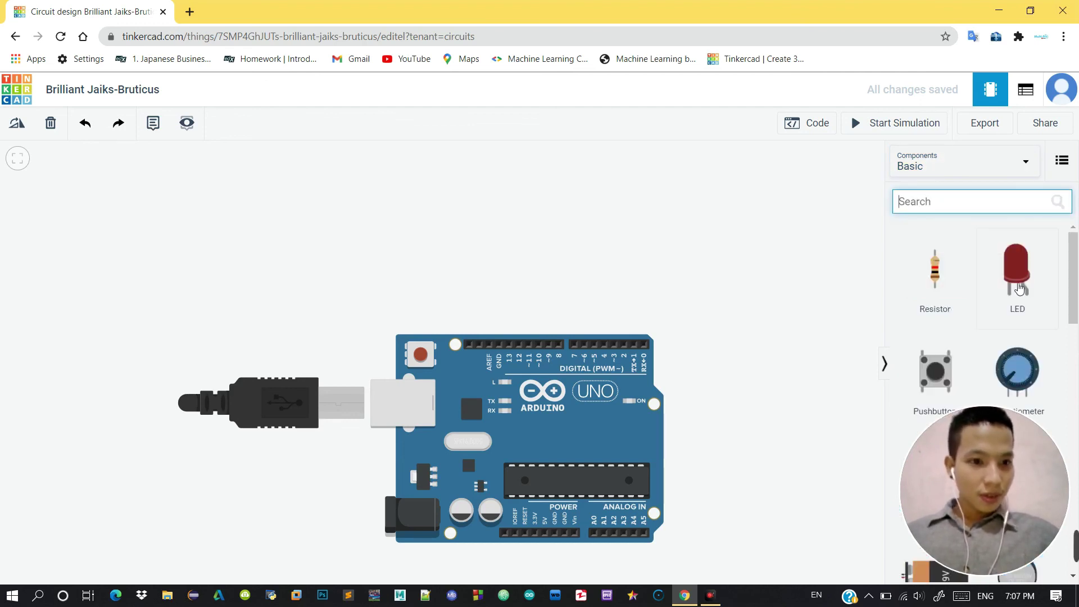
left_click(1077, 286)
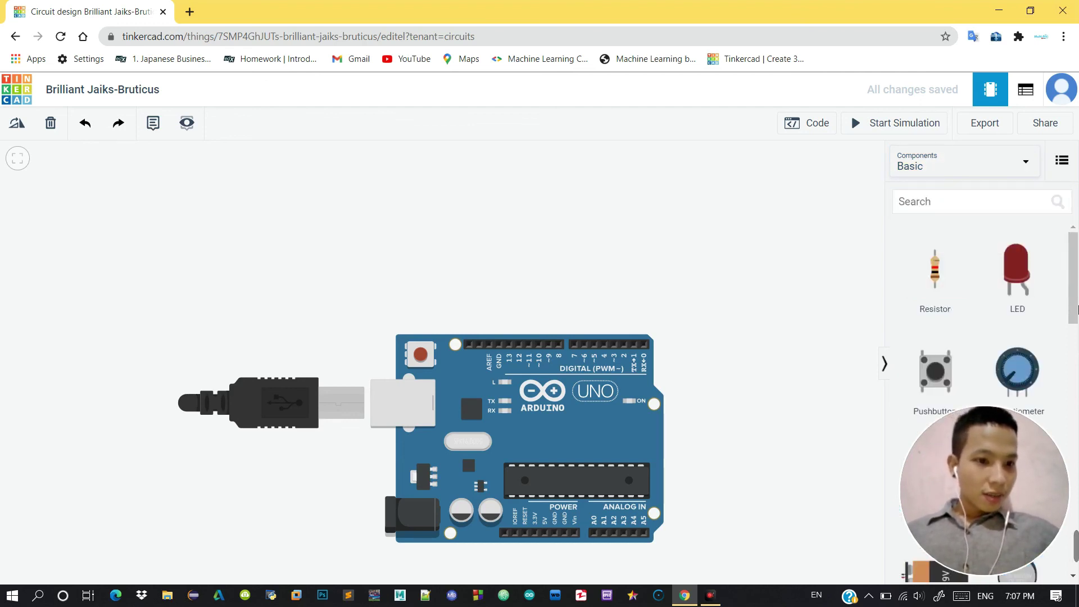
left_click(1077, 331)
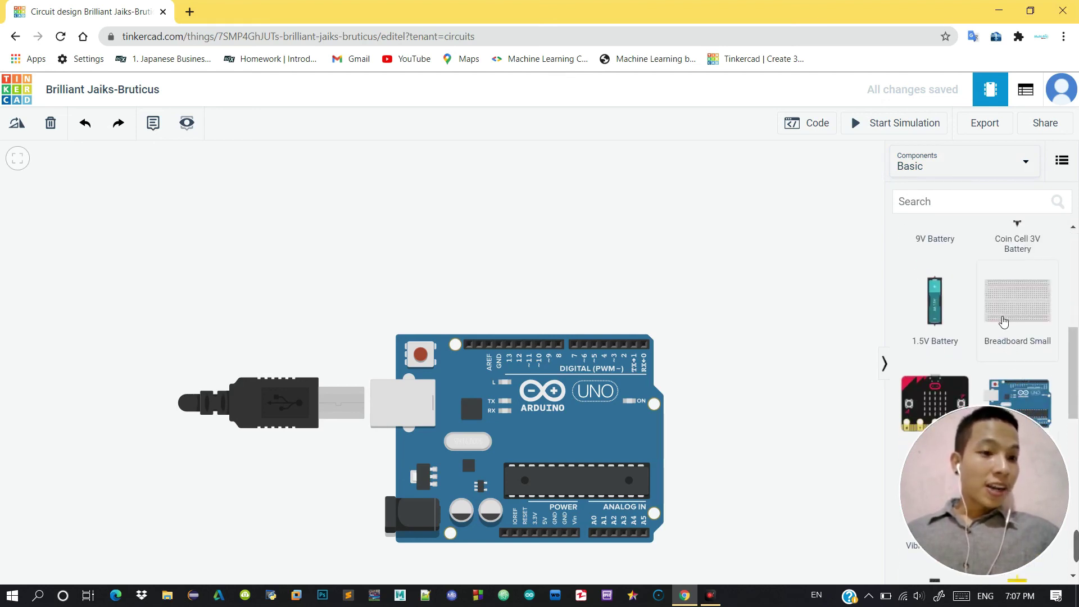
left_click(1077, 418)
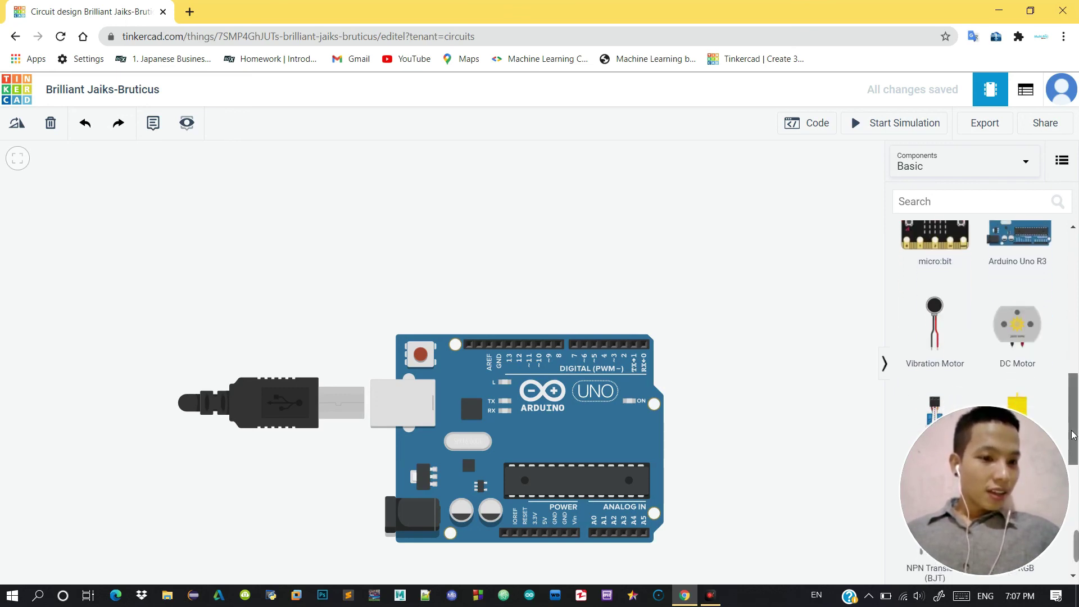
scroll(1076, 454, "down", 2)
left_click_drag(1076, 457, 1077, 269)
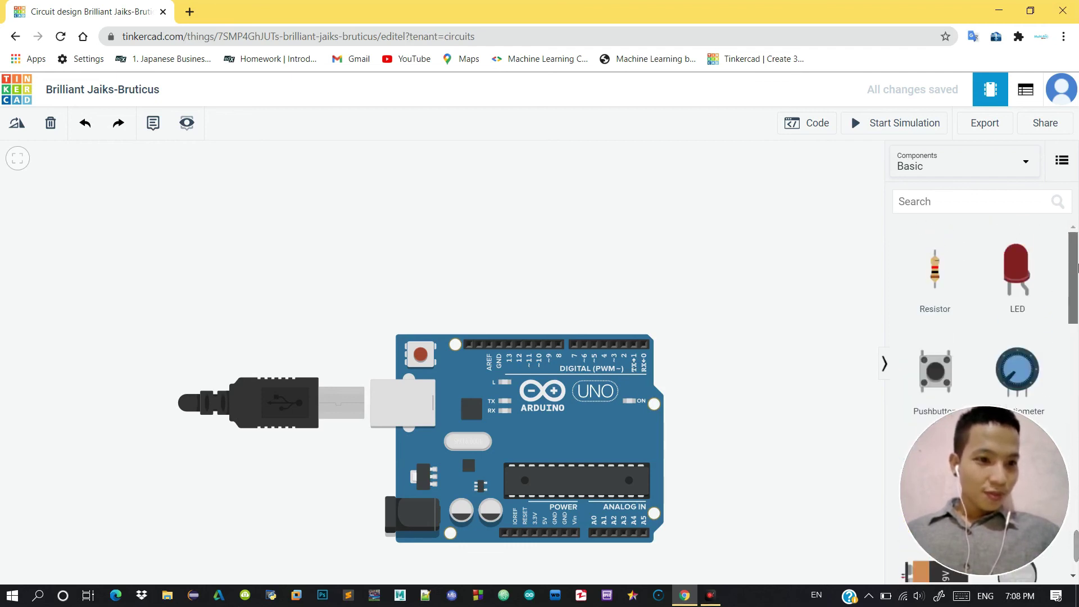